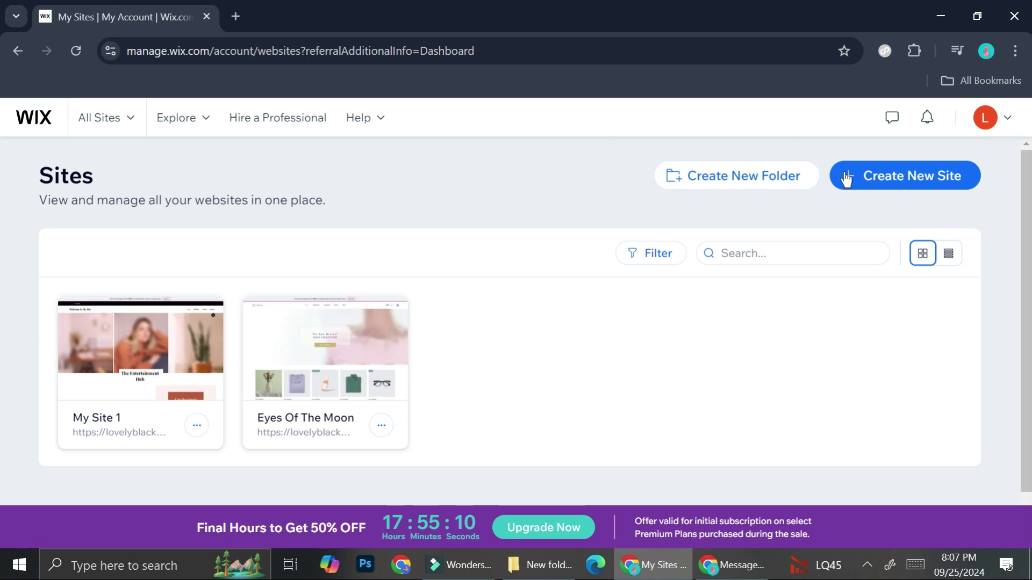
# Step: Start a new site set up without the AI chat and choose Wedding as its website type
pyautogui.click(873, 183)
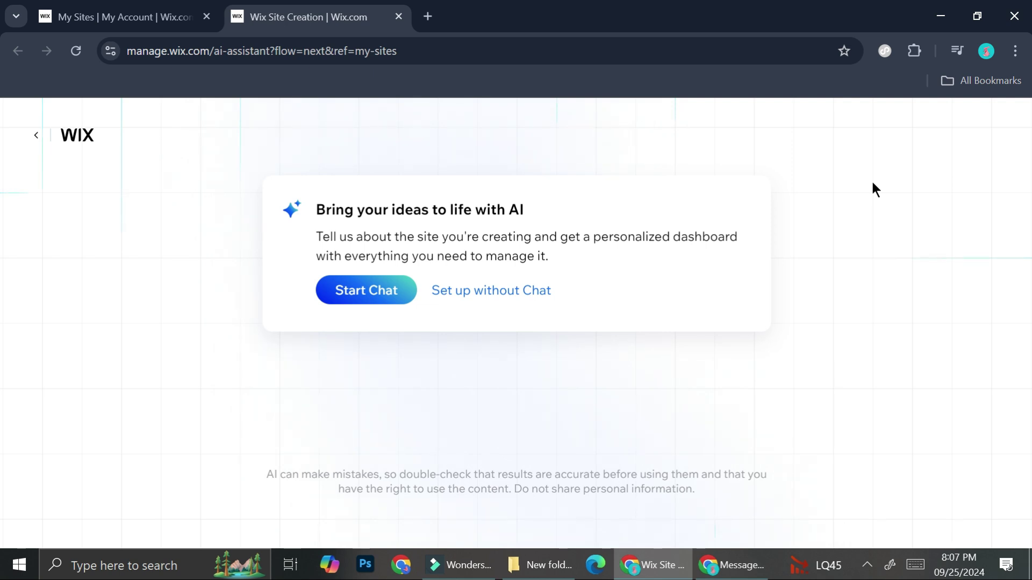
pyautogui.click(508, 290)
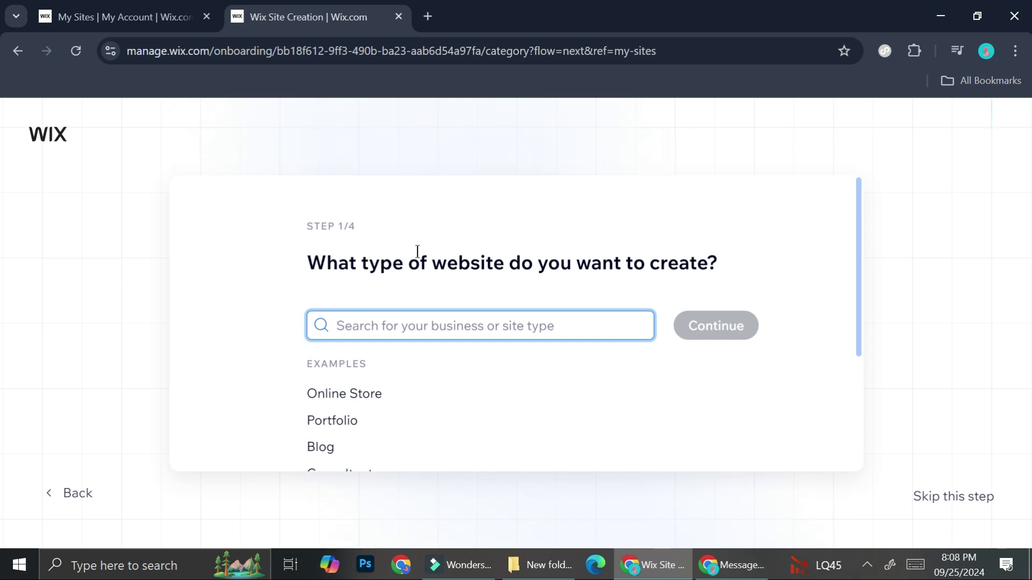
pyautogui.write('weddi')
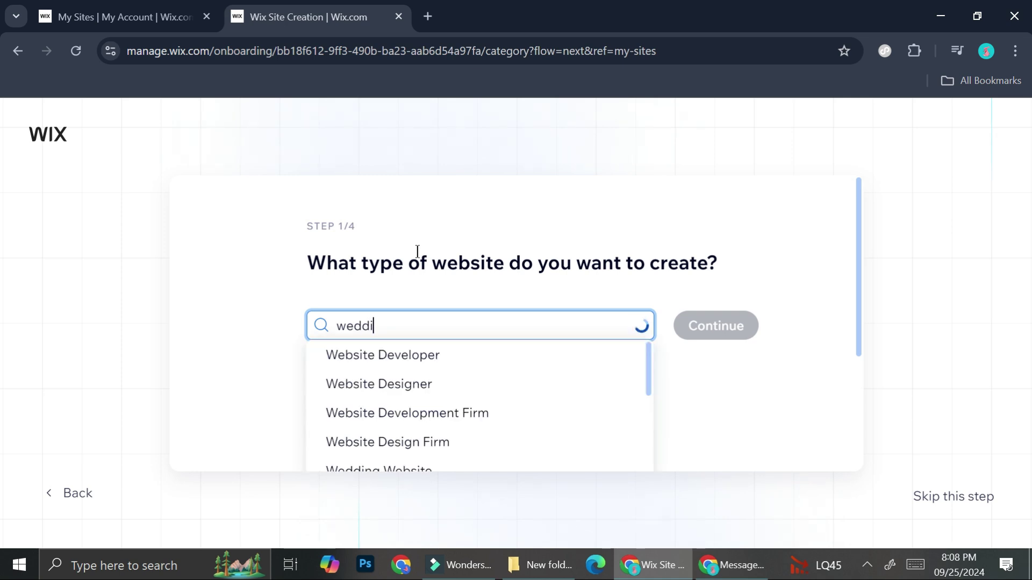
pyautogui.write('n')
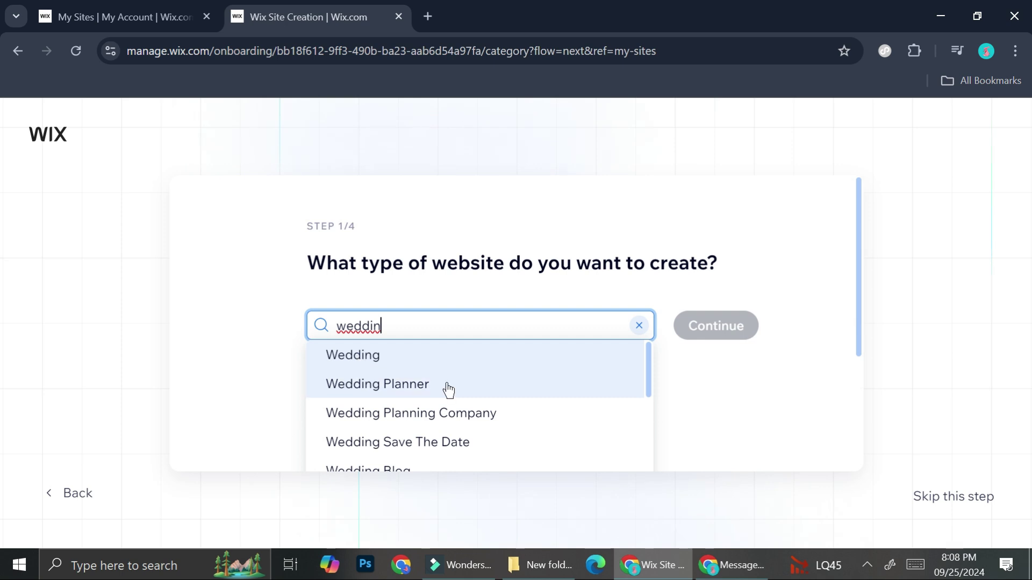
pyautogui.scroll(-3, 449, 390)
pyautogui.scroll(3, 417, 373)
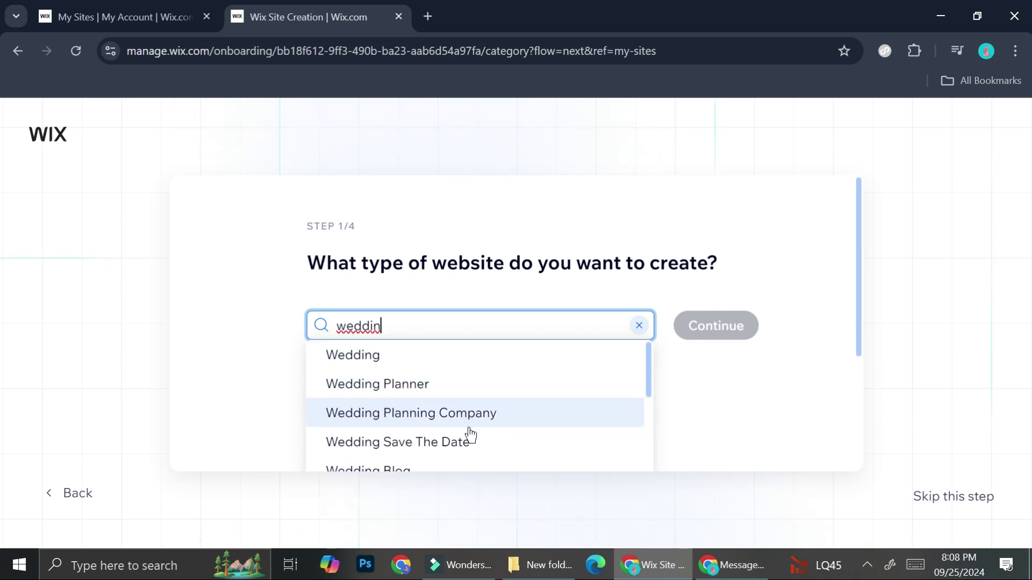
pyautogui.scroll(-2, 462, 400)
pyautogui.scroll(-2, 449, 376)
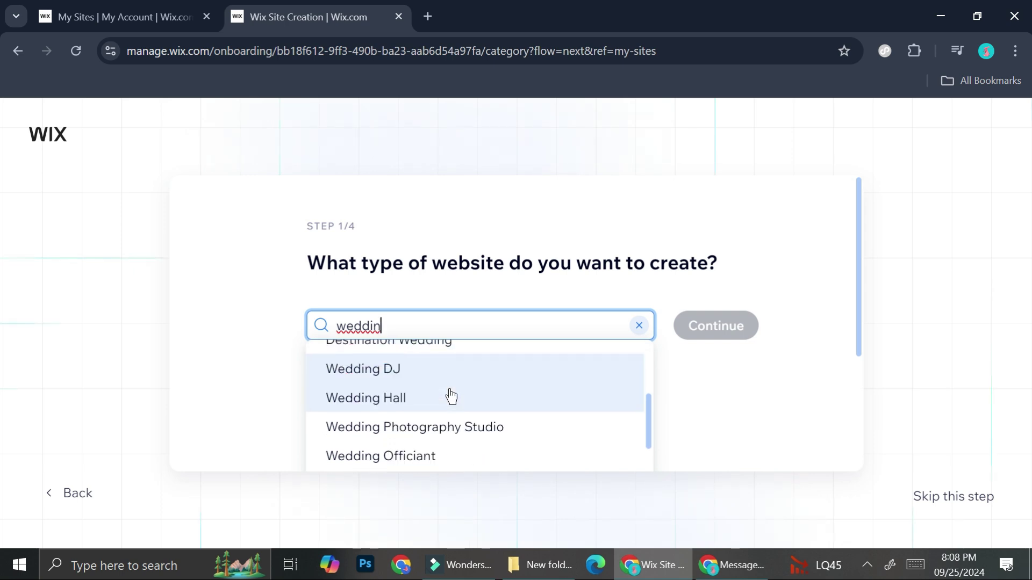
pyautogui.scroll(-3, 449, 396)
pyautogui.scroll(1, 480, 396)
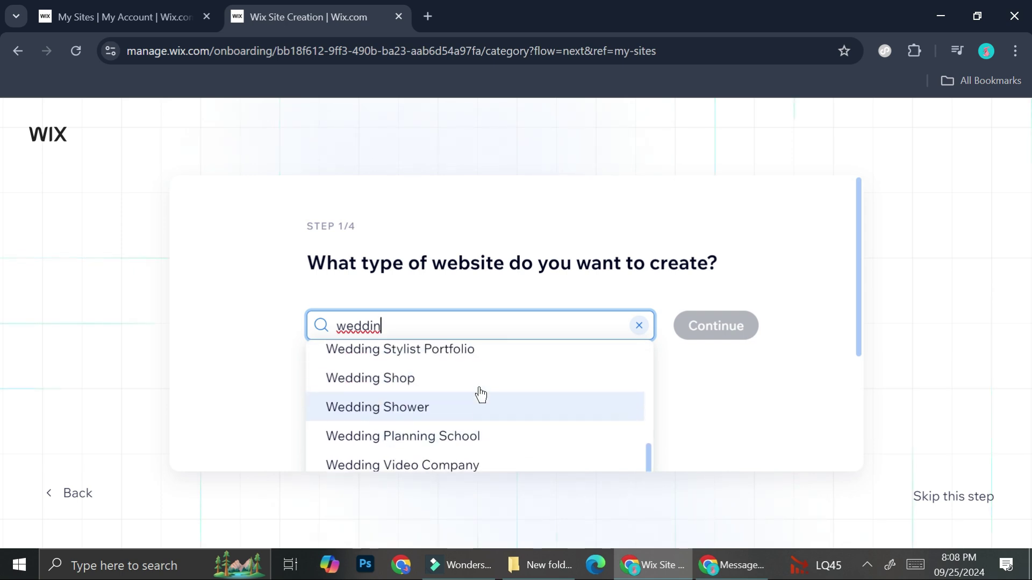
pyautogui.scroll(5, 478, 392)
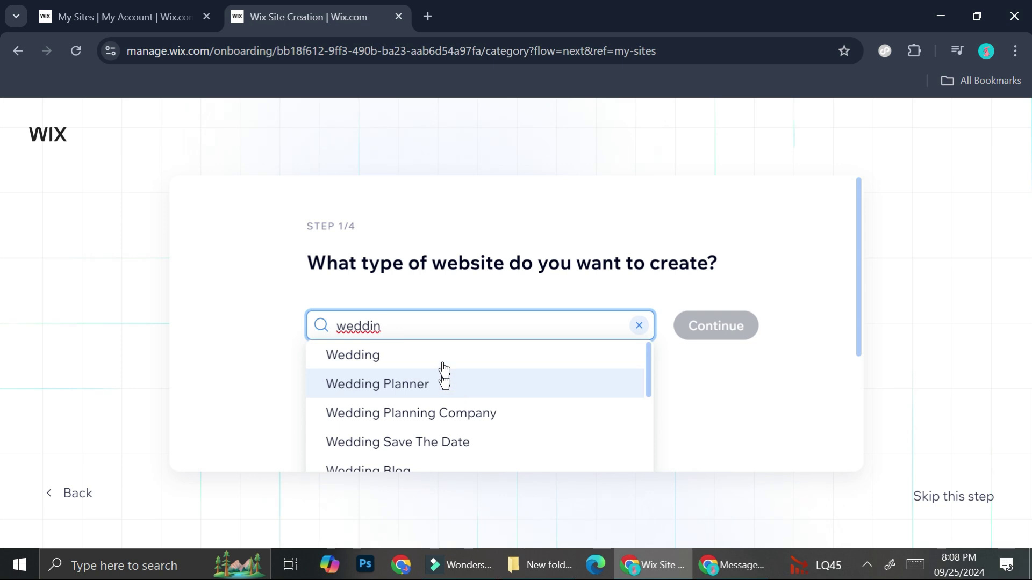
pyautogui.click(443, 361)
pyautogui.click(694, 330)
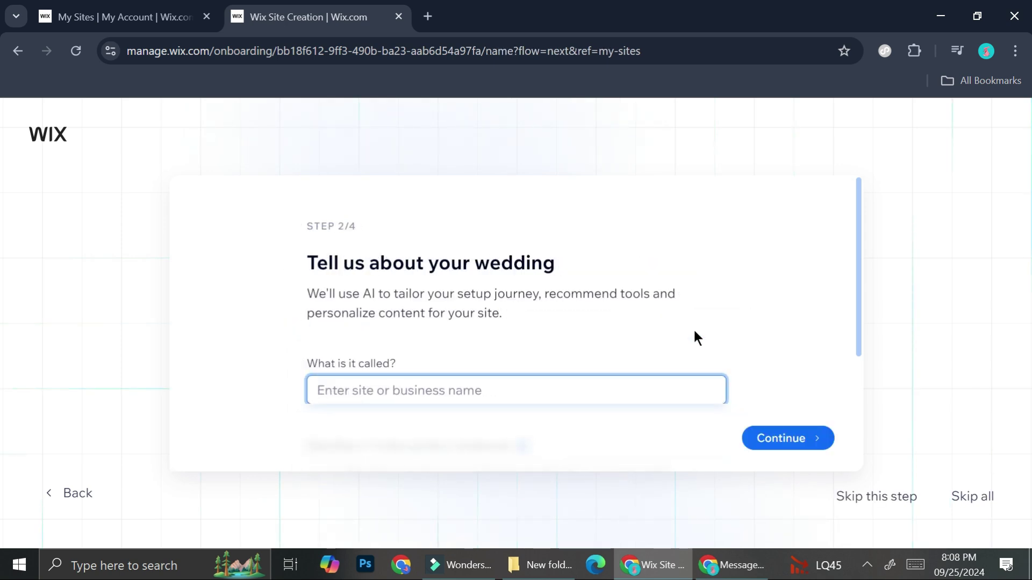
# Step: Enter the couple's first names as the site name and continue with the description left blank
pyautogui.scroll(-1, 445, 324)
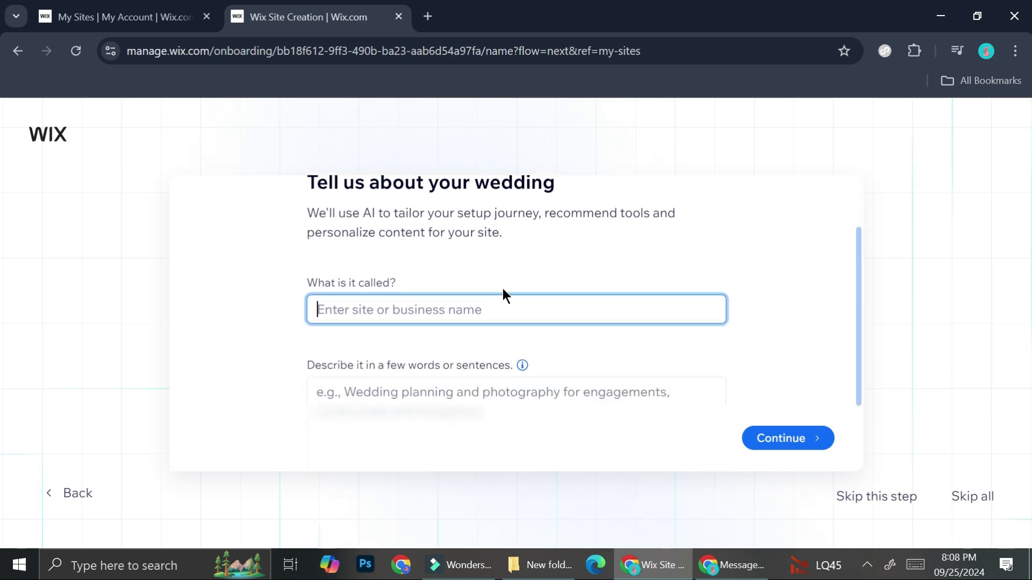
pyautogui.scroll(1, 494, 260)
pyautogui.scroll(-2, 494, 261)
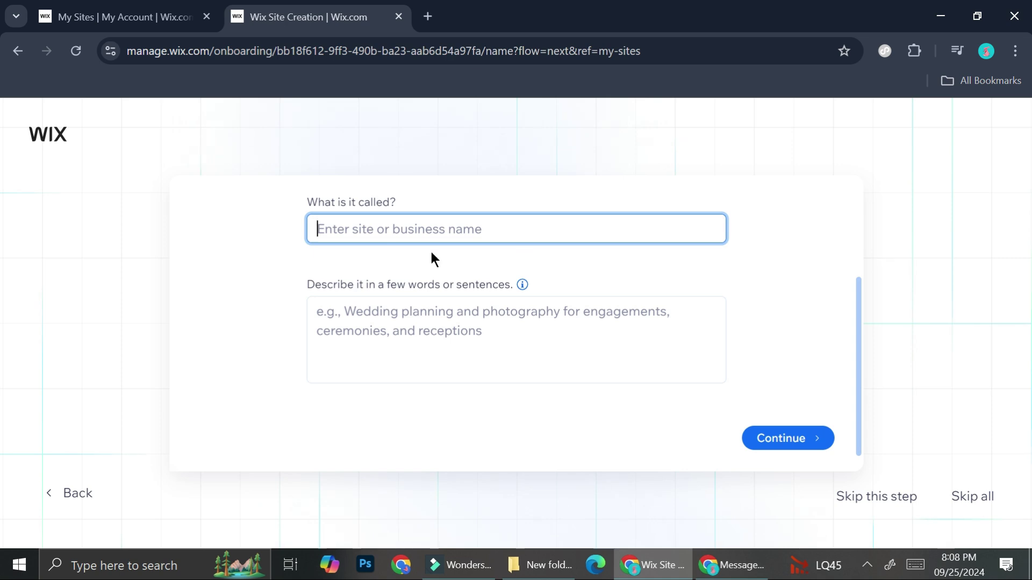
pyautogui.scroll(1, 430, 249)
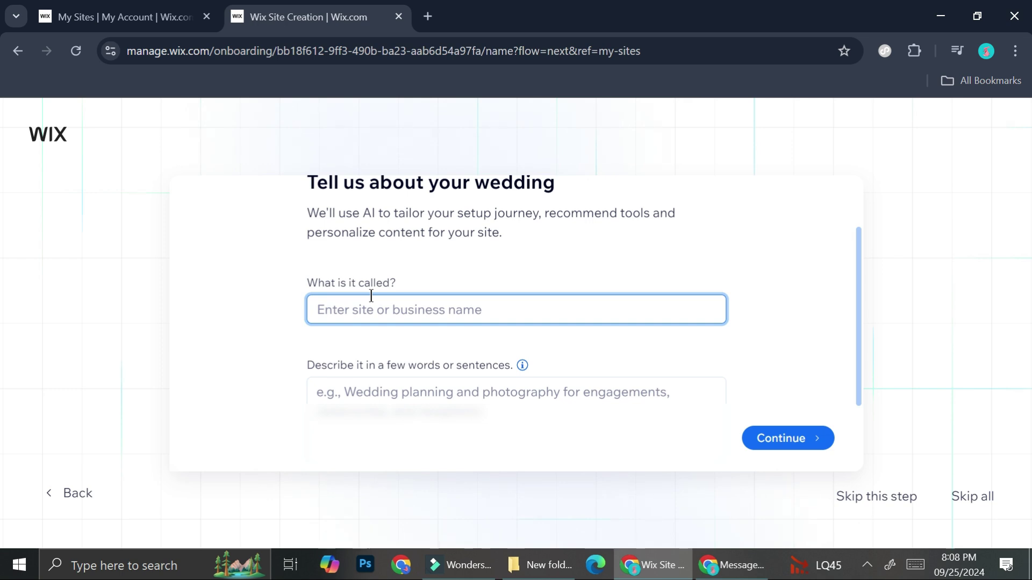
pyautogui.write('Gorgia ')
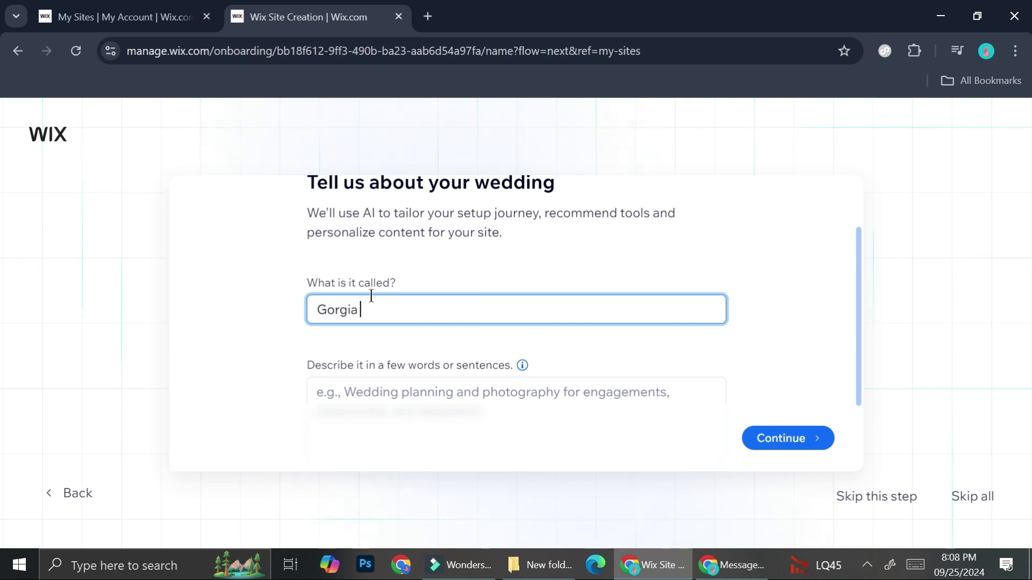
pyautogui.write('& Matt')
pyautogui.scroll(-2, 371, 295)
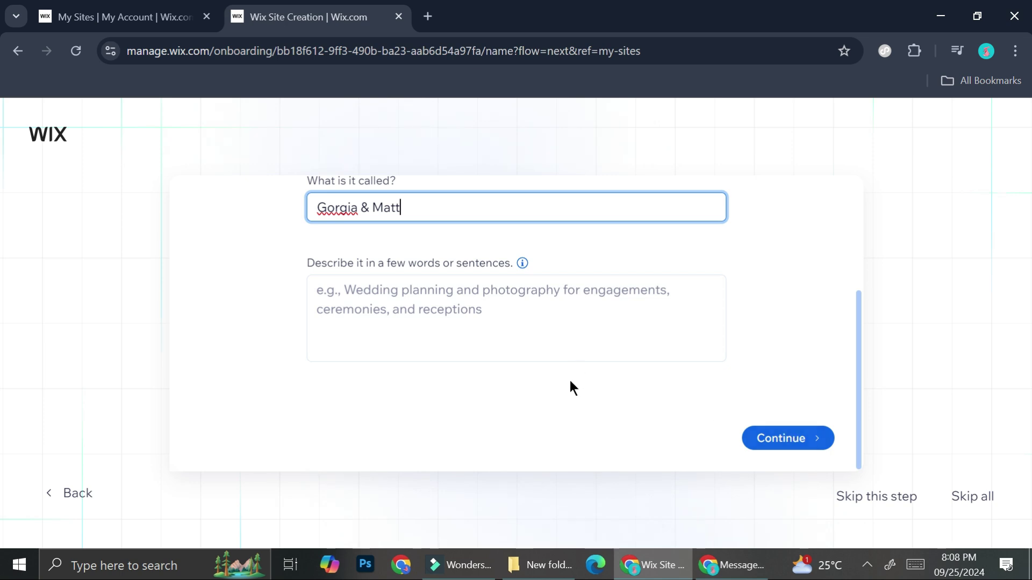
pyautogui.click(806, 446)
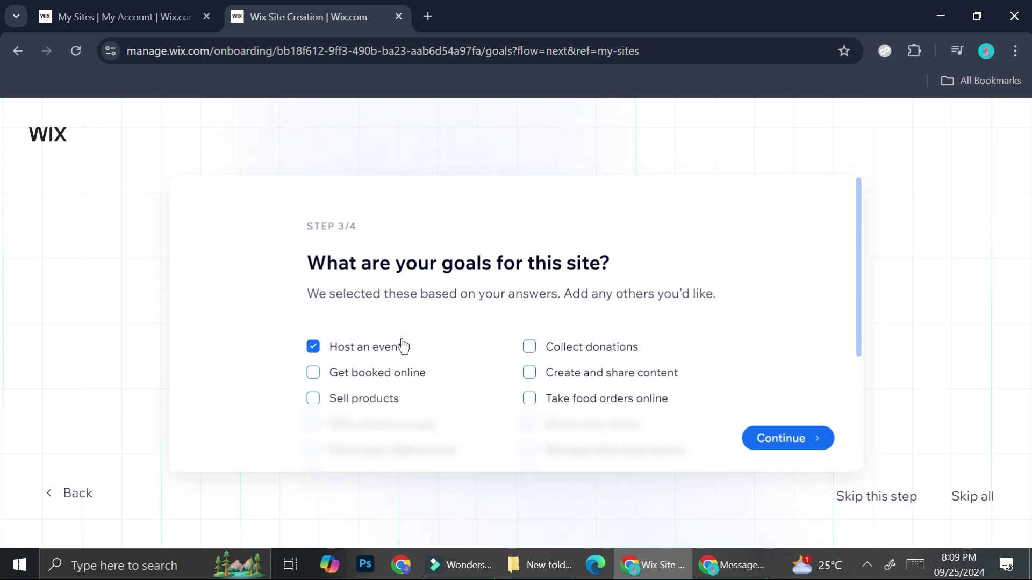
# Step: Add Get booked online and Create and share content to the site goals and complete the setup questions
pyautogui.scroll(-2, 414, 325)
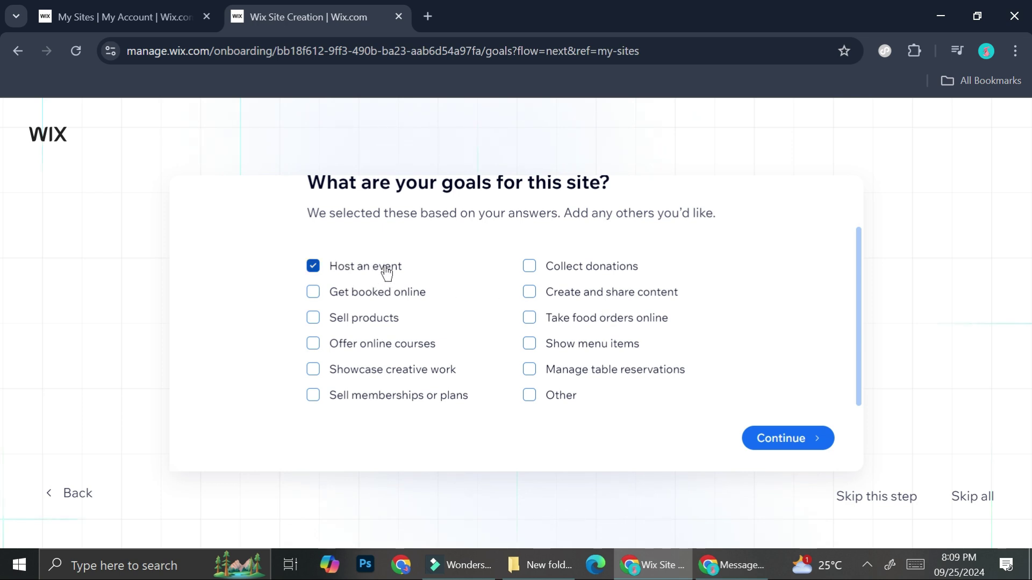
pyautogui.click(366, 295)
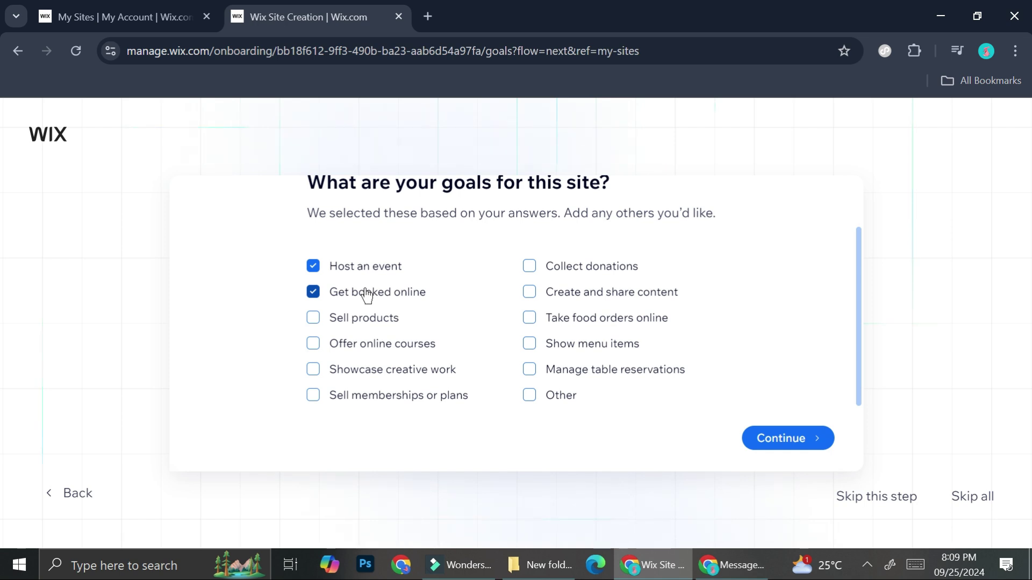
pyautogui.click(529, 293)
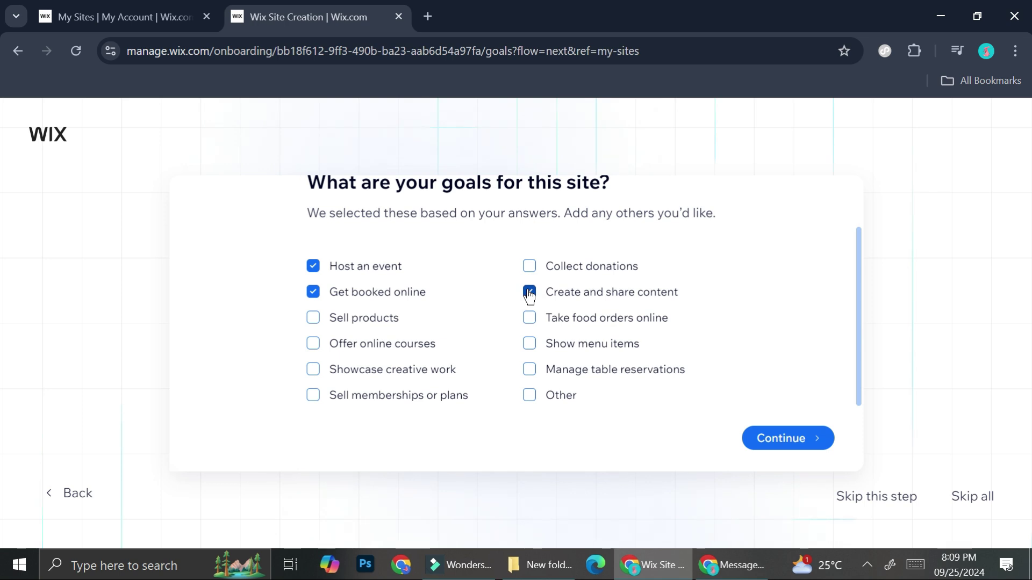
pyautogui.click(762, 443)
pyautogui.click(778, 438)
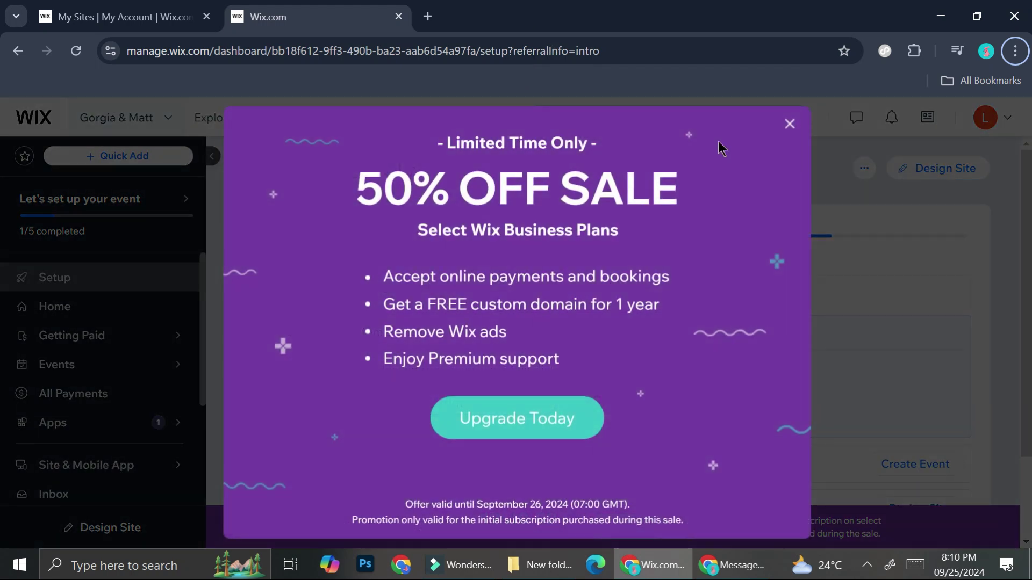
# Step: Dismiss the sale offer and start designing the site by customizing a template
pyautogui.click(788, 123)
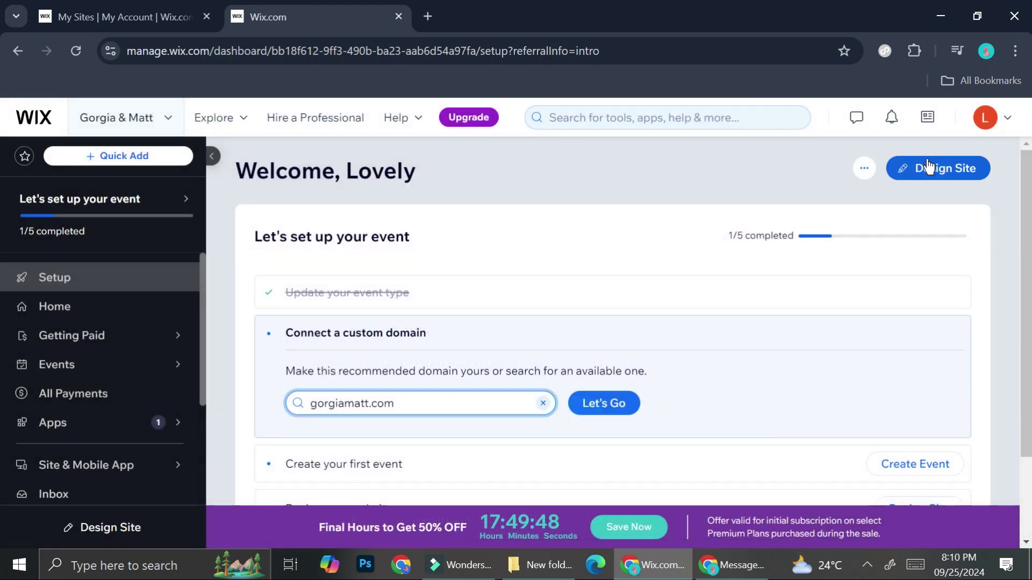
pyautogui.click(927, 164)
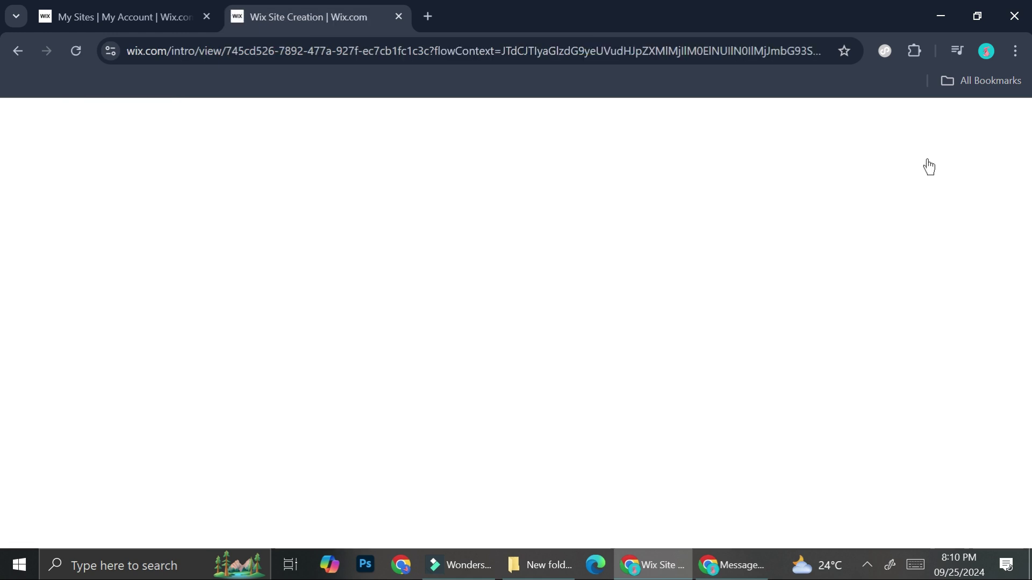
pyautogui.scroll(-1, 394, 300)
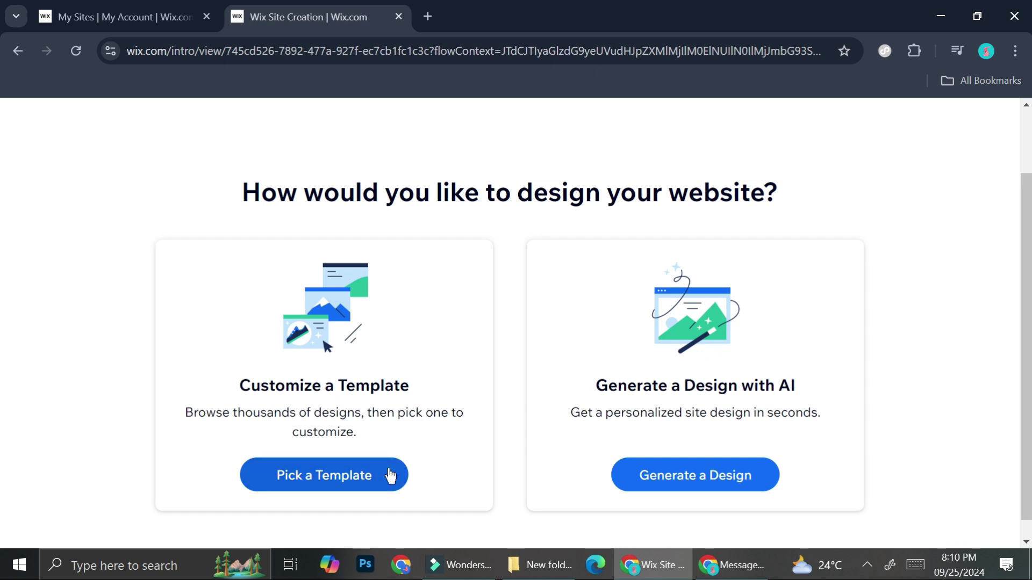
pyautogui.click(390, 475)
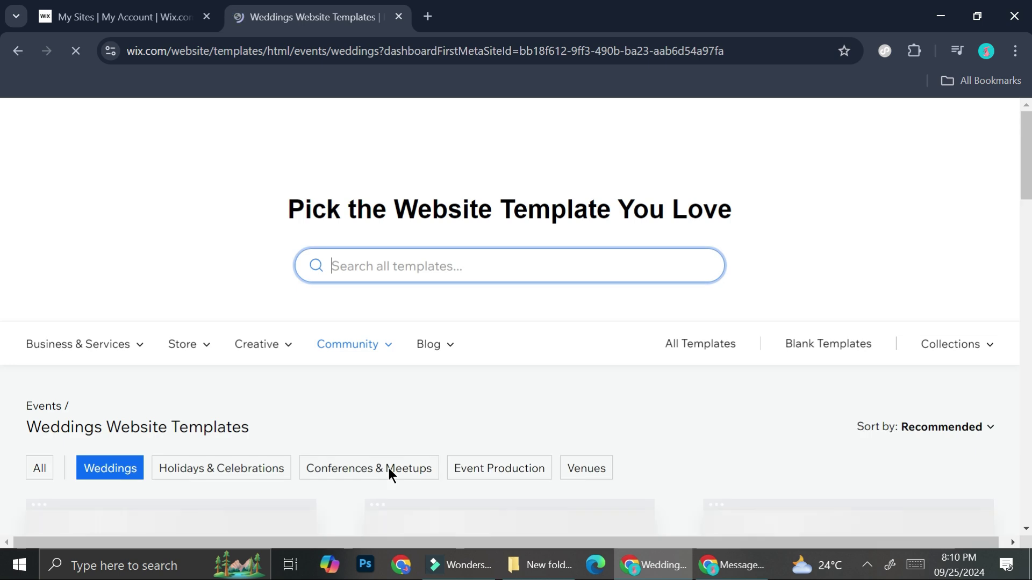
# Step: Enter "wedding" as the search term for the website templates
pyautogui.scroll(-5, 421, 389)
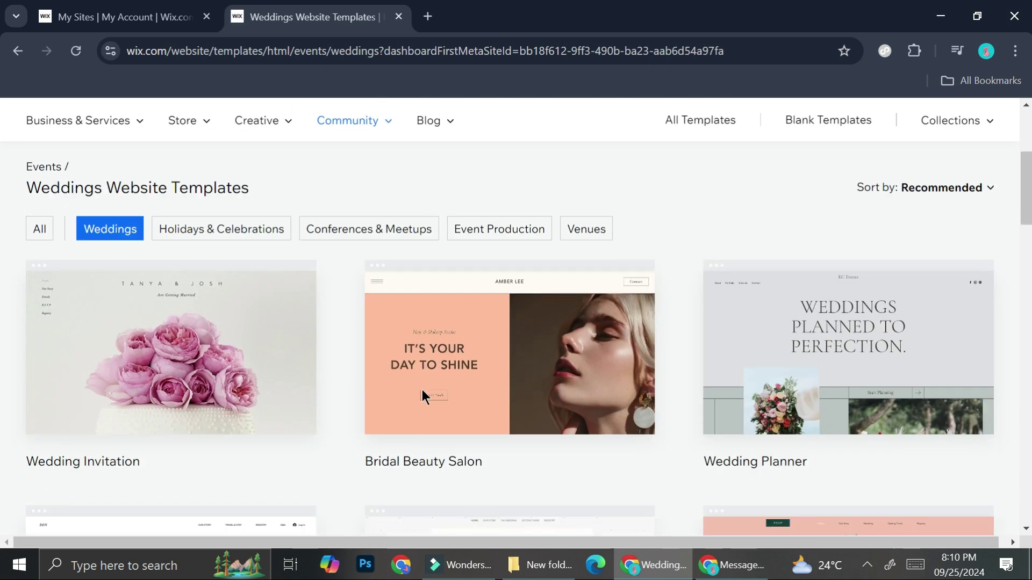
pyautogui.scroll(2, 434, 355)
pyautogui.scroll(2, 433, 356)
pyautogui.click(516, 269)
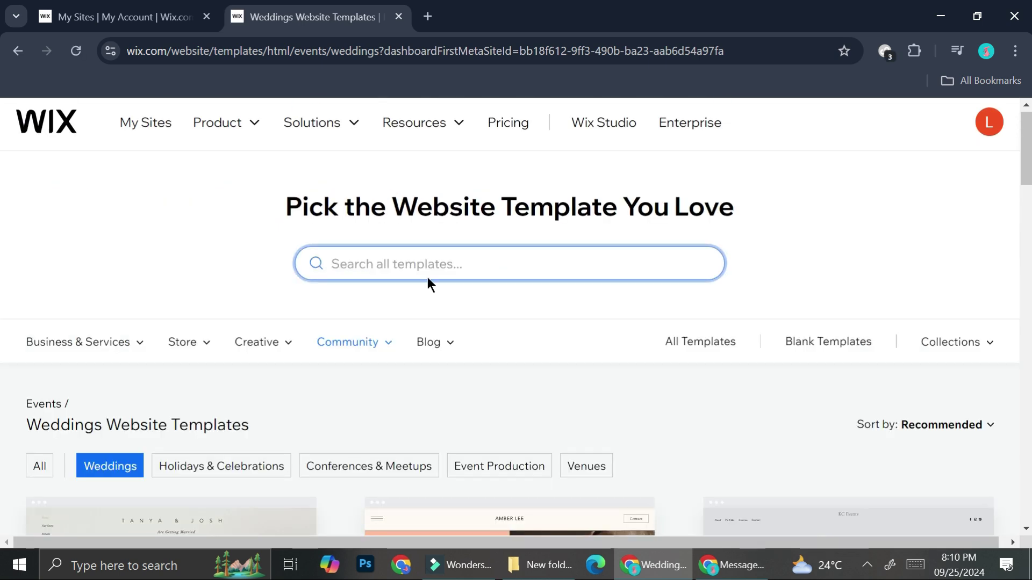
pyautogui.click(444, 266)
pyautogui.write('weding')
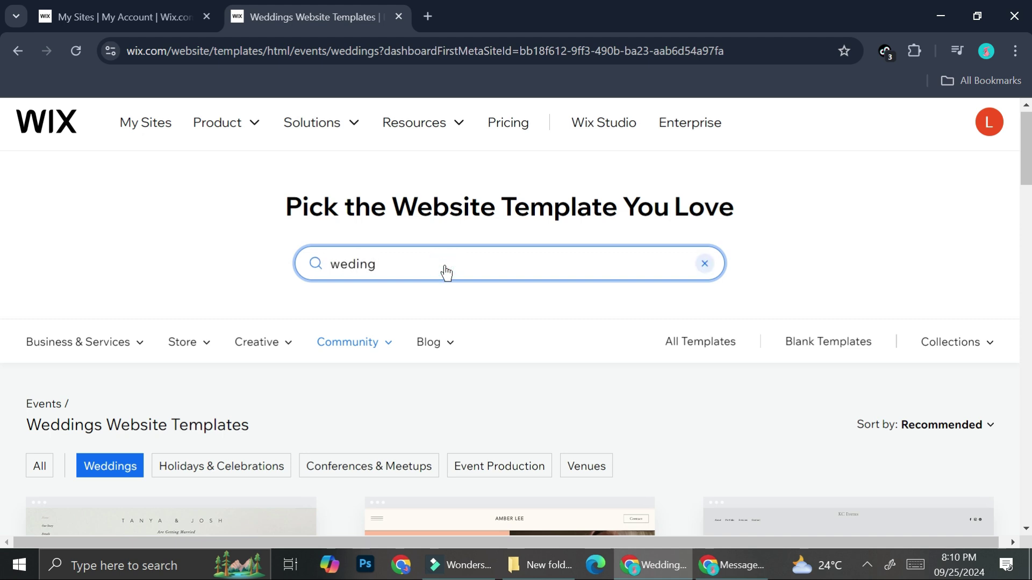
pyautogui.press('BackSpace')
pyautogui.press('BackSpace')
pyautogui.press('BackSpace')
pyautogui.write('ding')
# Step: Examine the wedding website templates, comparing the Wedding Invitation, Wedding Planner and Wedding Venue designs
pyautogui.scroll(-1, 445, 271)
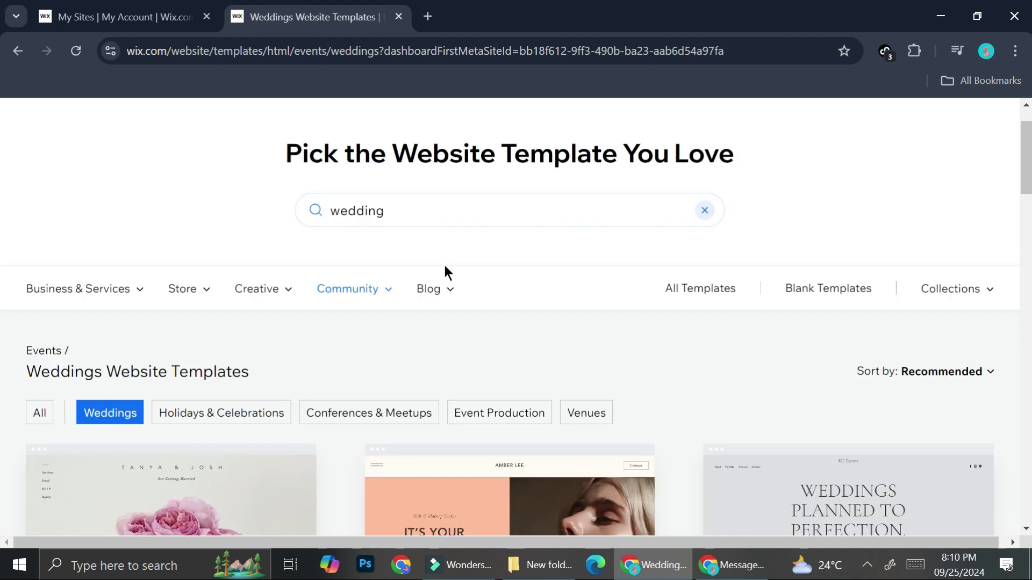
pyautogui.scroll(-3, 444, 269)
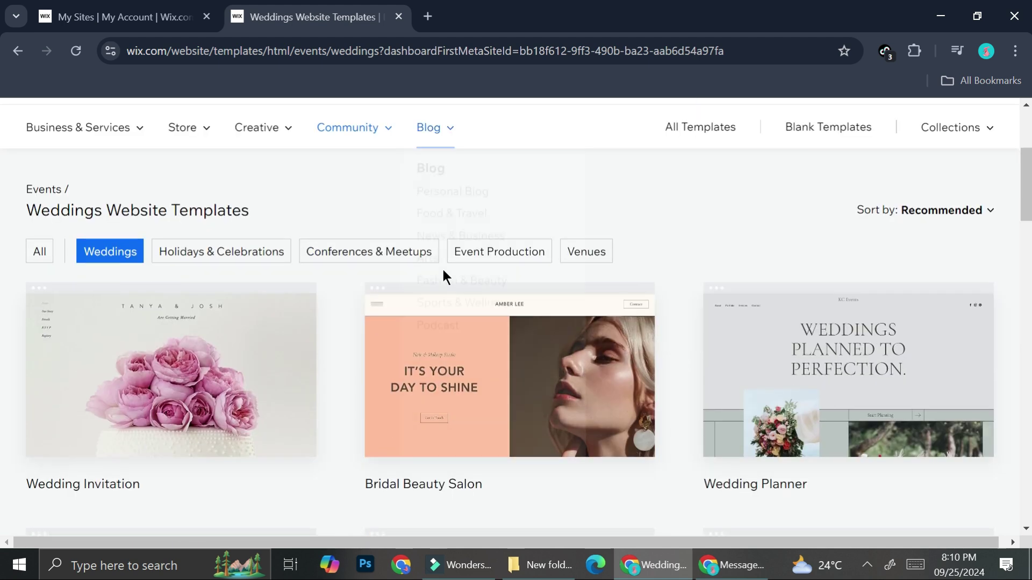
pyautogui.moveTo(778, 302)
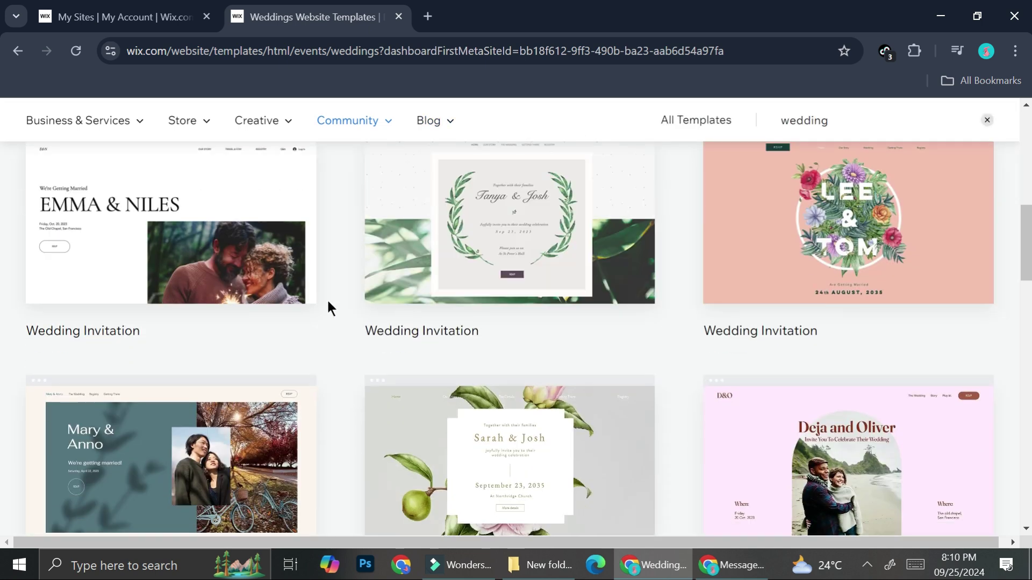
pyautogui.scroll(-2, 276, 331)
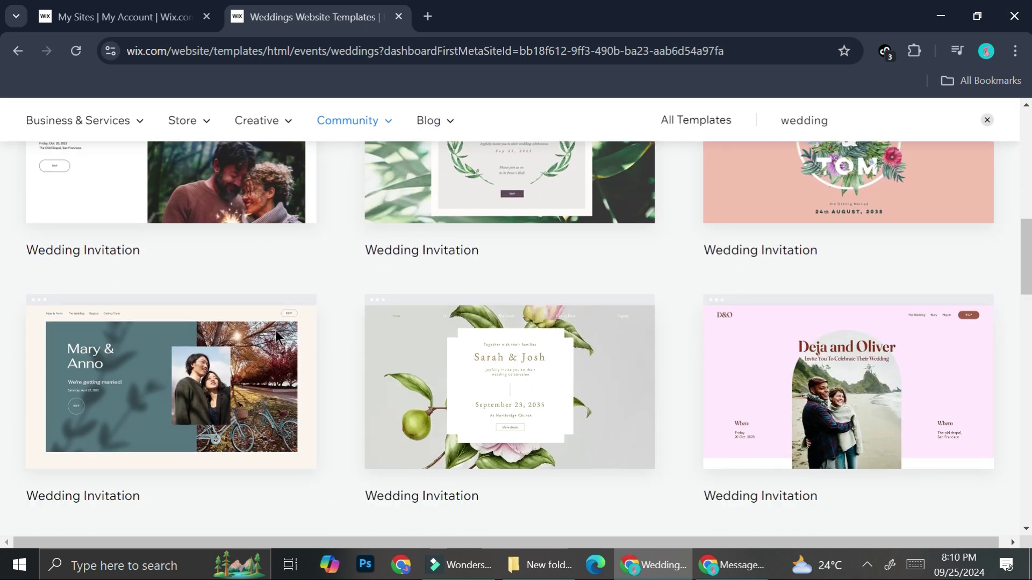
pyautogui.scroll(4, 512, 271)
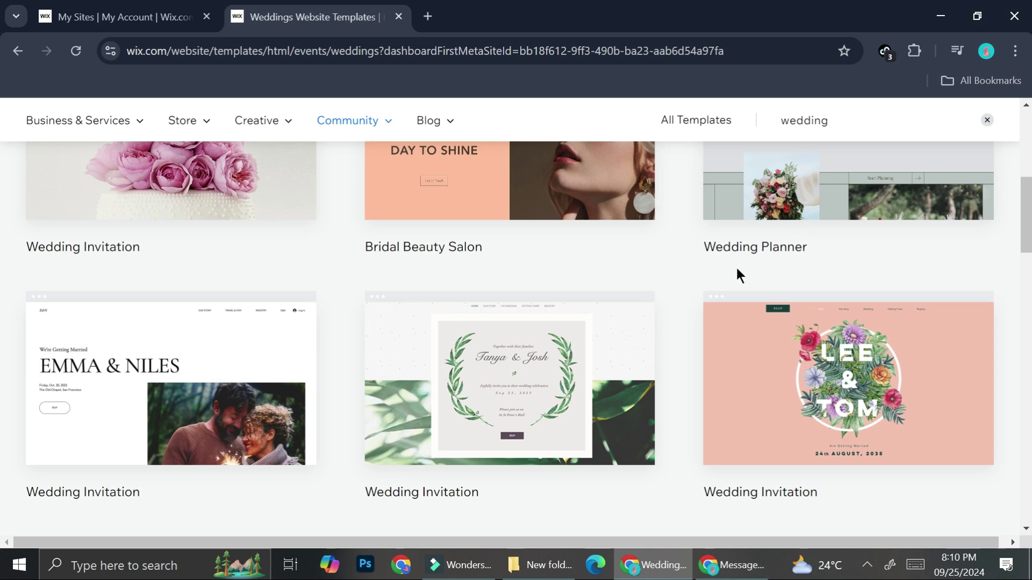
pyautogui.scroll(3, 736, 276)
pyautogui.moveTo(847, 352)
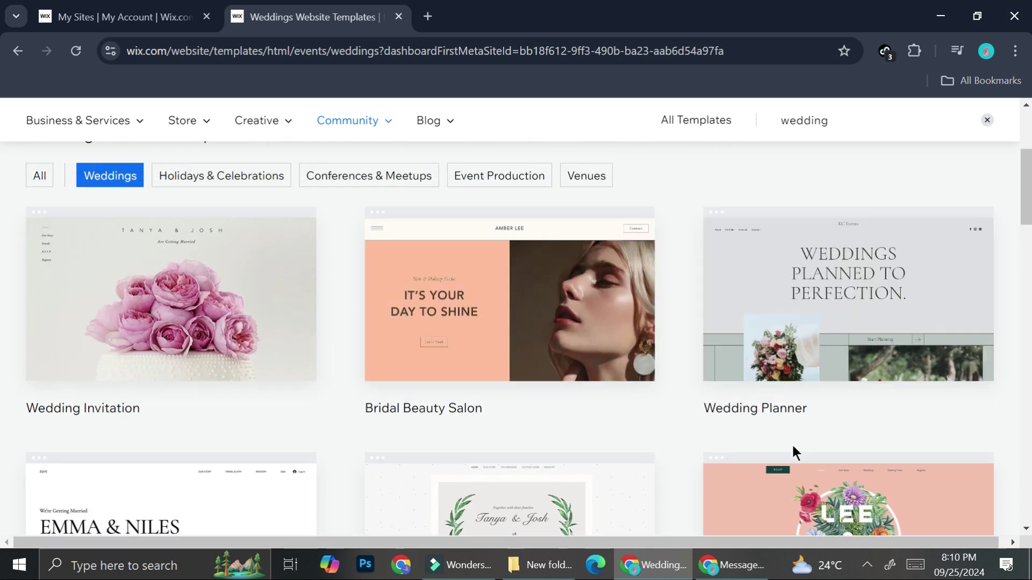
pyautogui.scroll(-3, 266, 385)
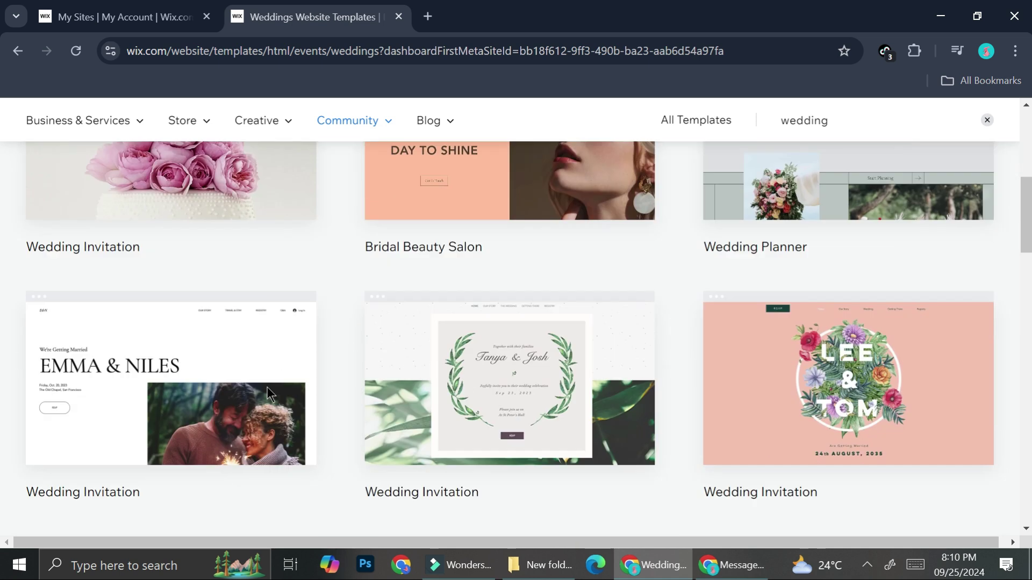
pyautogui.scroll(-6, 266, 384)
pyautogui.scroll(-5, 266, 385)
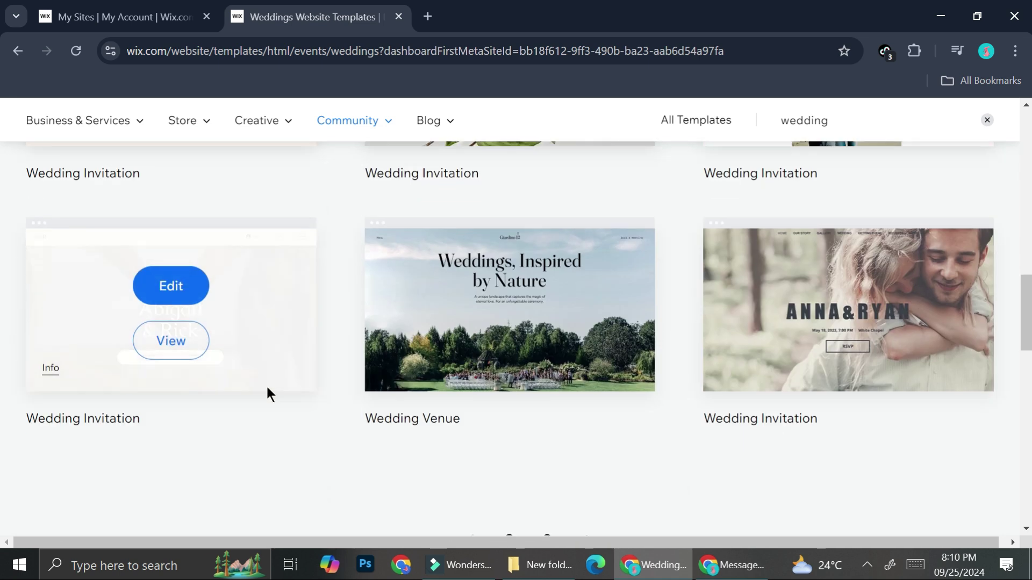
pyautogui.moveTo(122, 315)
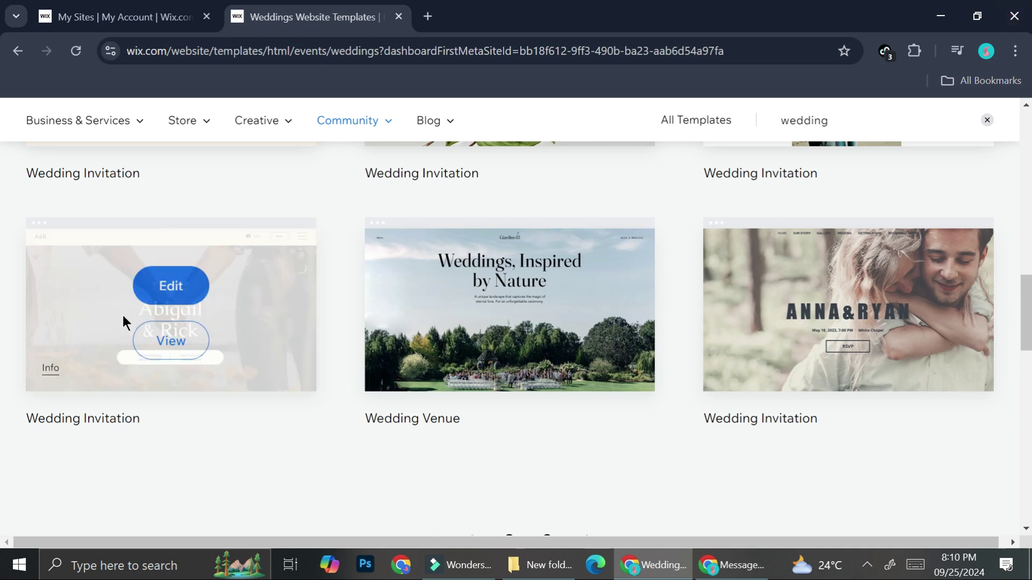
# Step: Start editing the Wedding Invitation template with the couple holding hands and dismiss the AI content prompt
pyautogui.click(180, 294)
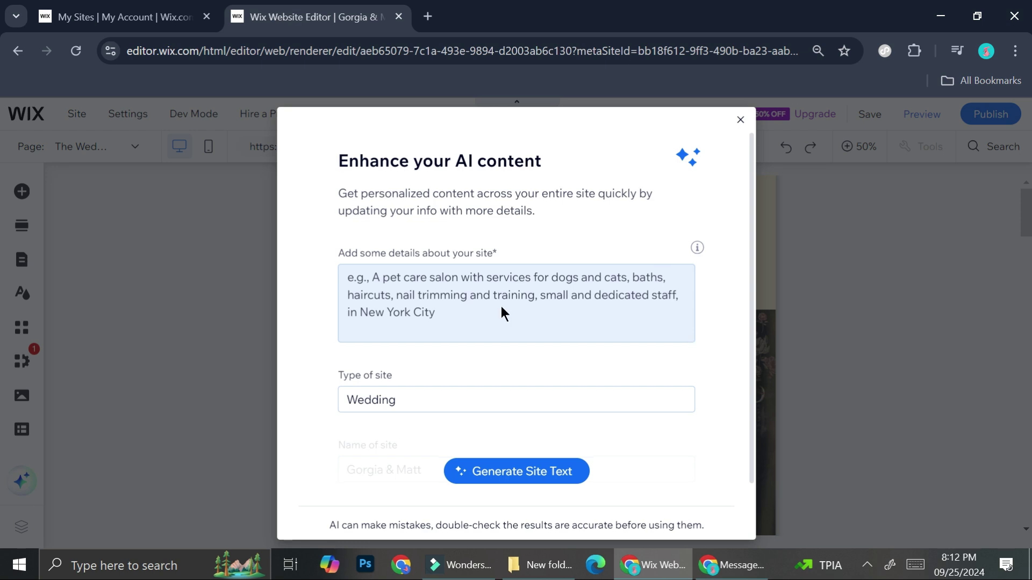
pyautogui.scroll(-1, 500, 322)
pyautogui.scroll(1, 494, 352)
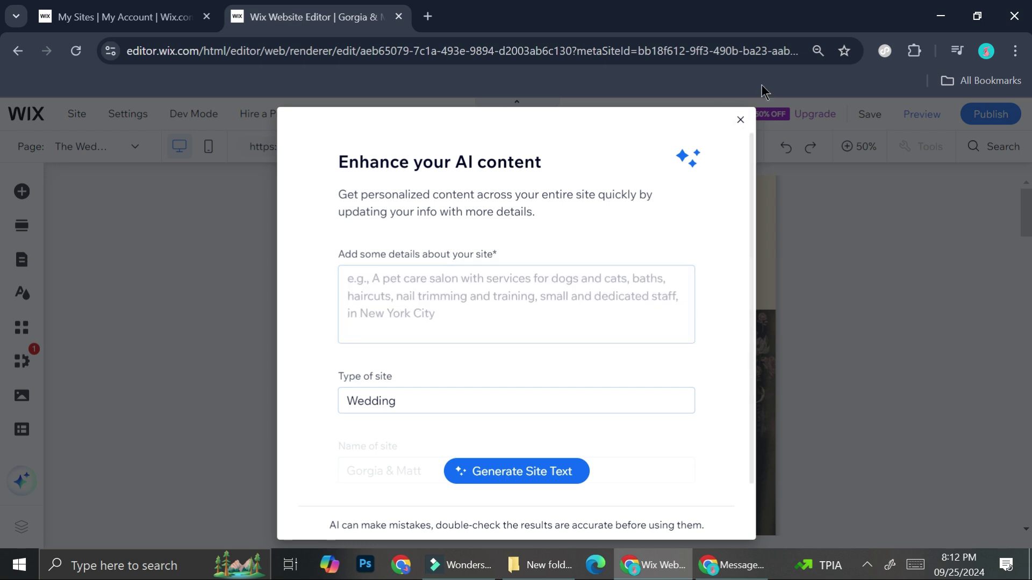
pyautogui.click(741, 121)
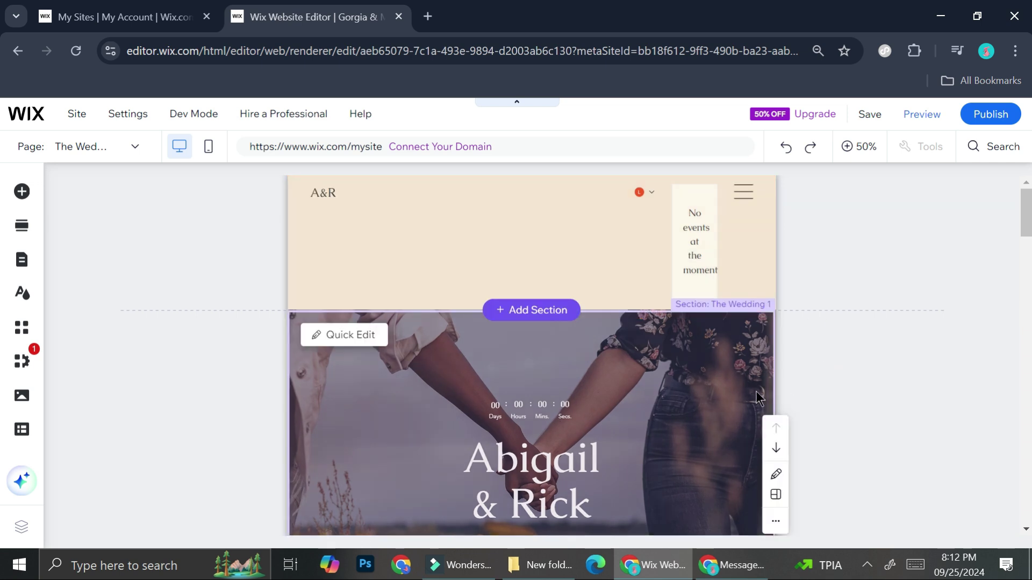
pyautogui.scroll(-2, 500, 421)
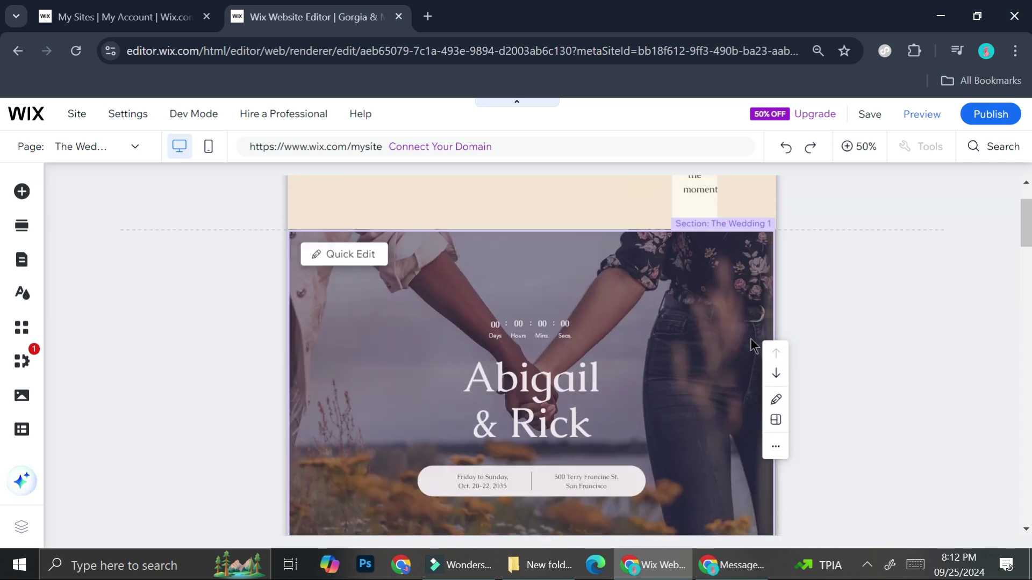
pyautogui.click(830, 337)
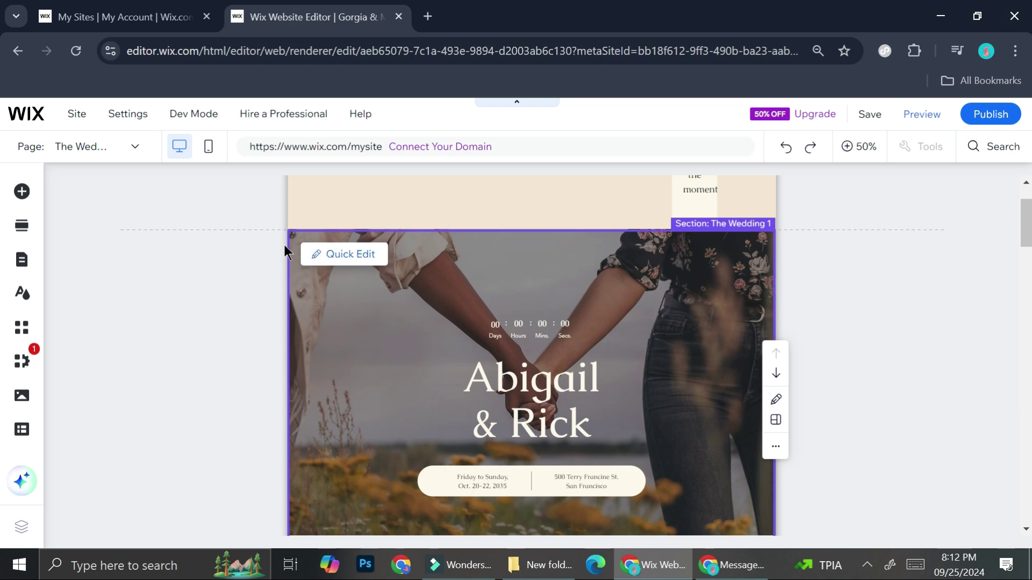
pyautogui.scroll(-4, 467, 352)
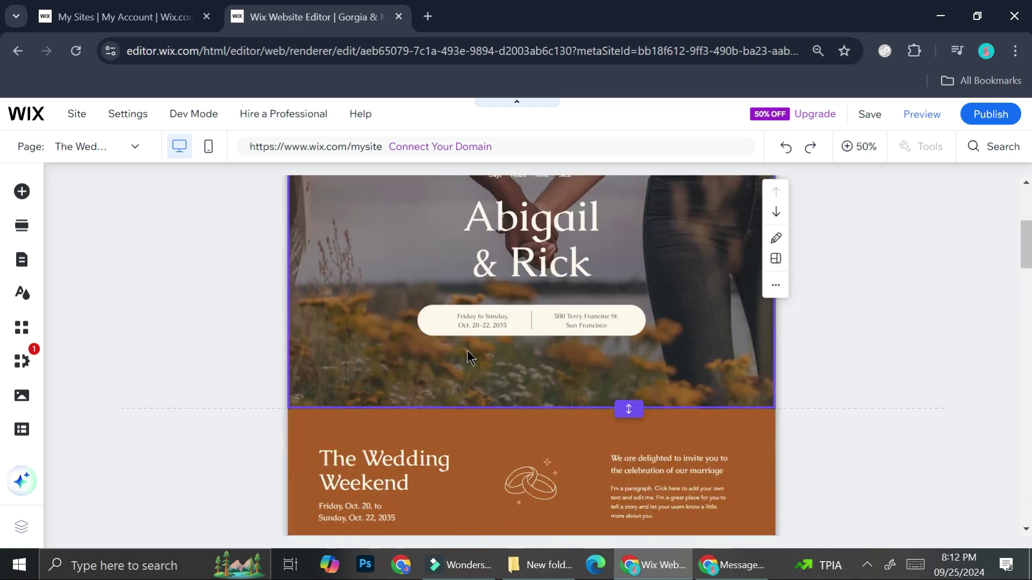
pyautogui.scroll(6, 419, 338)
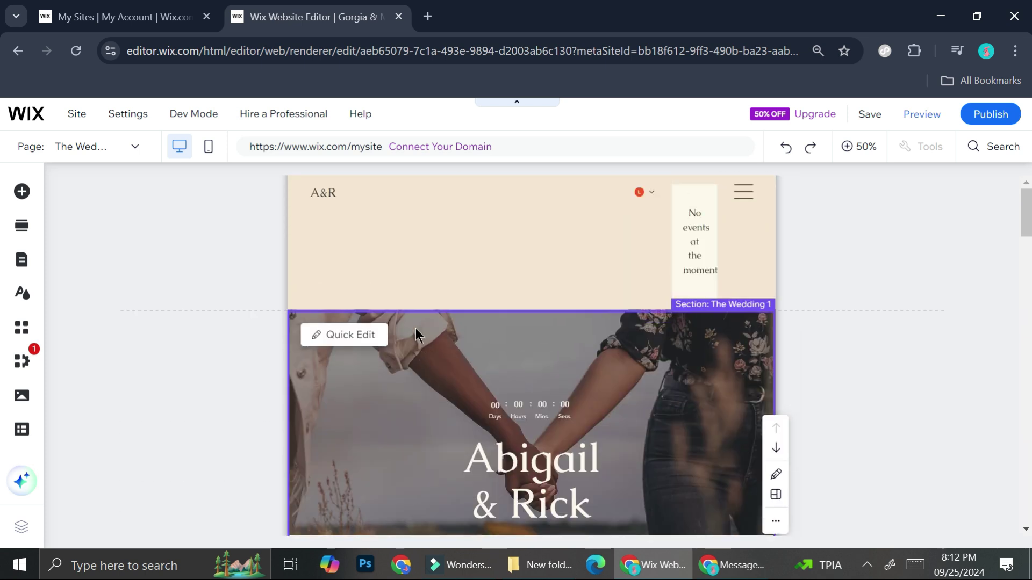
pyautogui.click(386, 257)
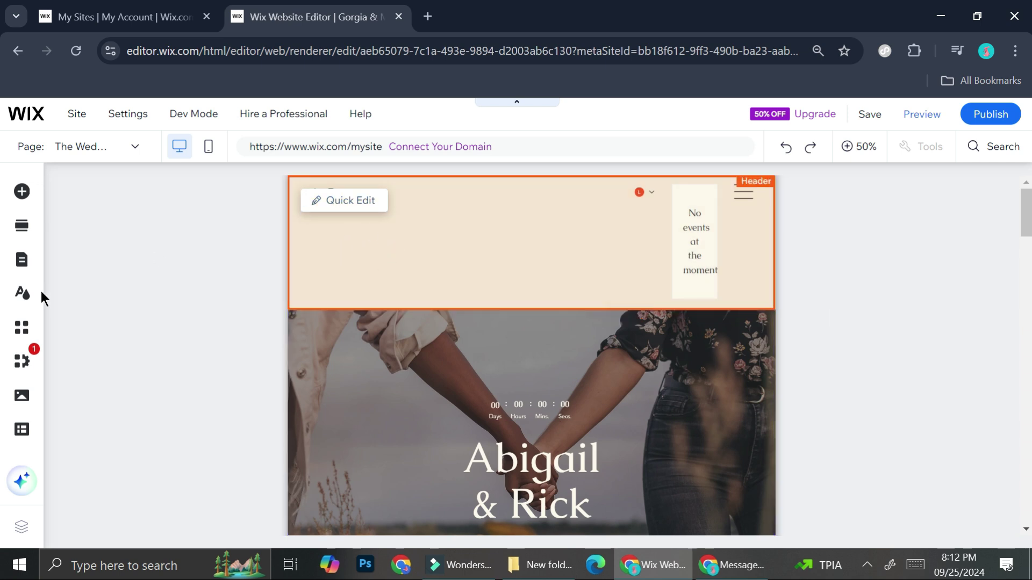
# Step: Open the site design's theme choices and browse the featured themes
pyautogui.click(22, 293)
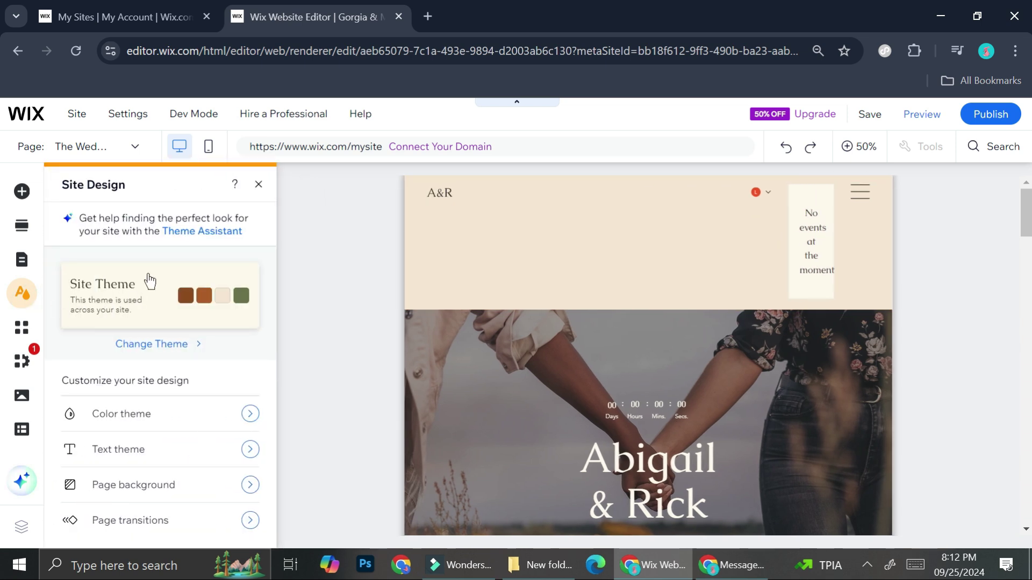
pyautogui.click(166, 344)
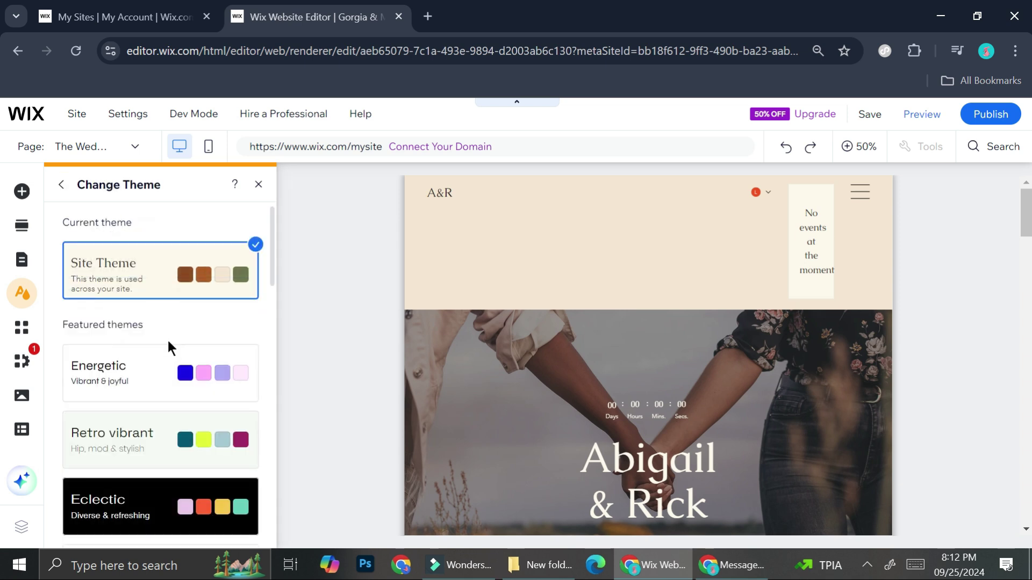
pyautogui.scroll(-7, 138, 338)
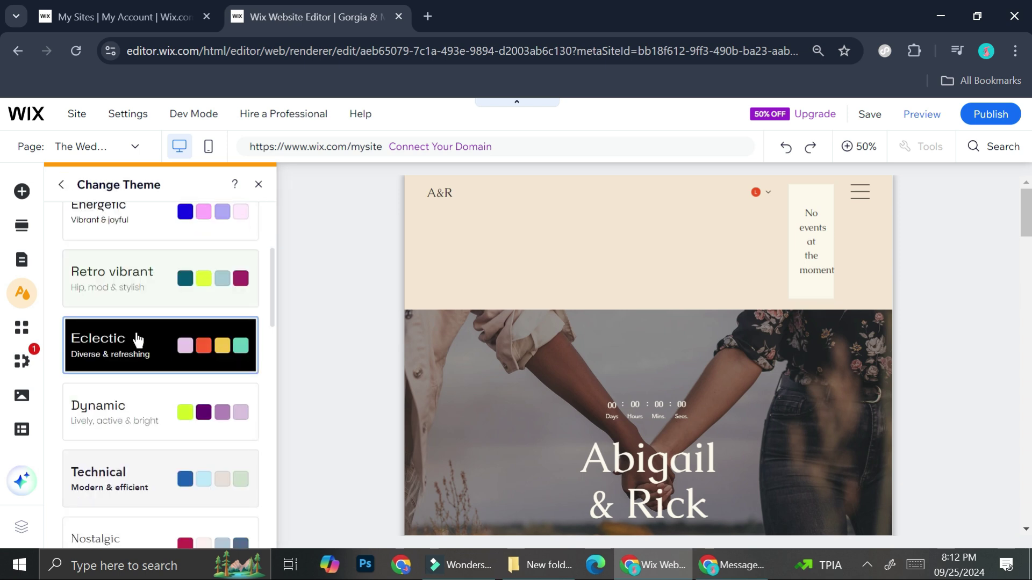
pyautogui.scroll(3, 137, 349)
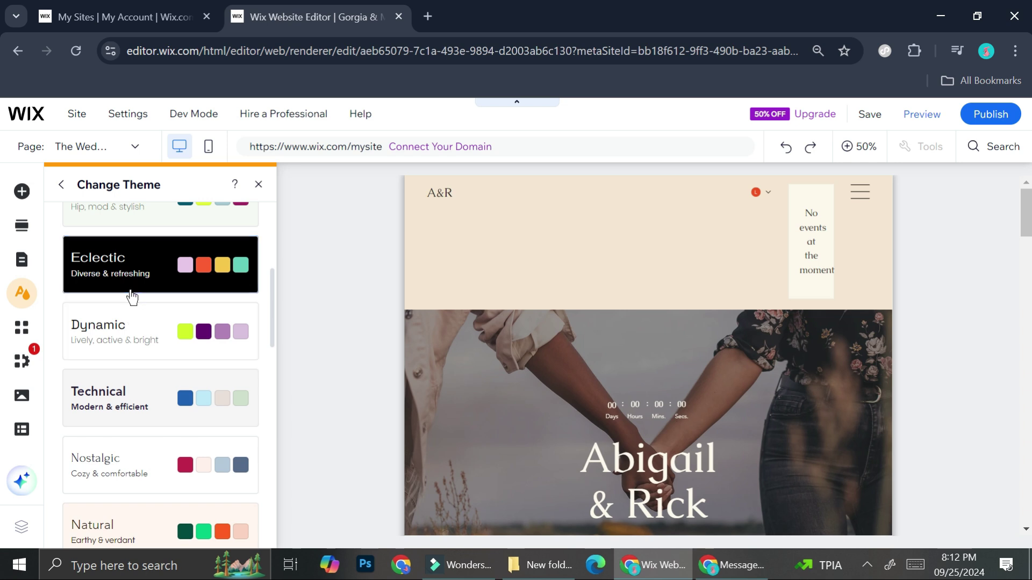
# Step: Try the Eclectic, Nostalgic and Placid themes on the site
pyautogui.click(132, 298)
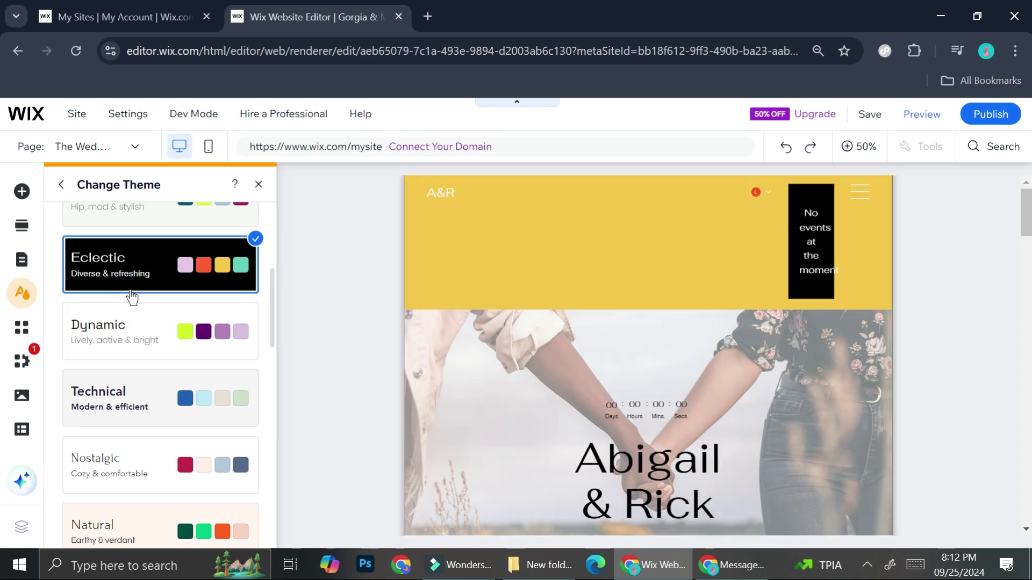
pyautogui.click(130, 341)
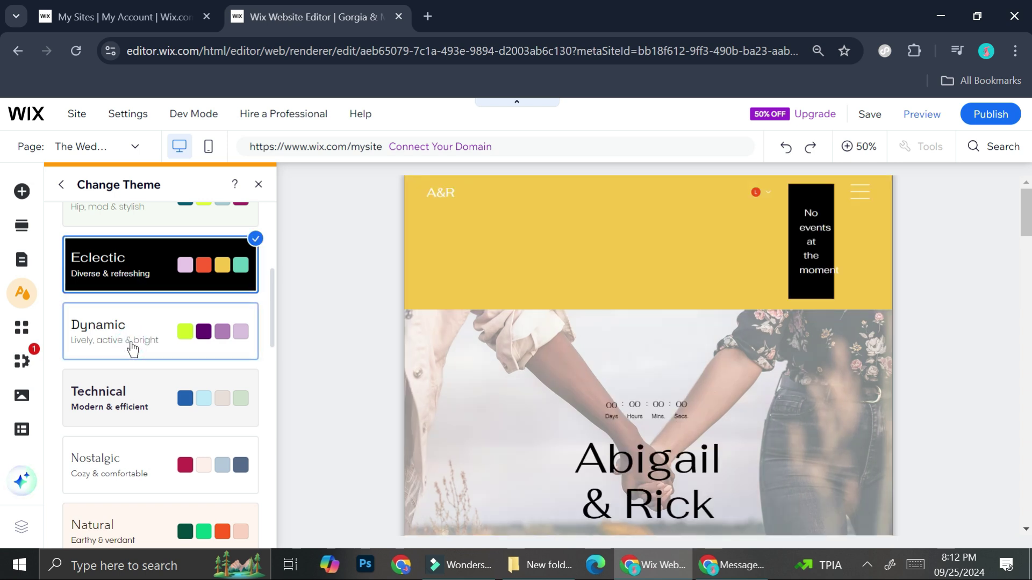
pyautogui.click(116, 459)
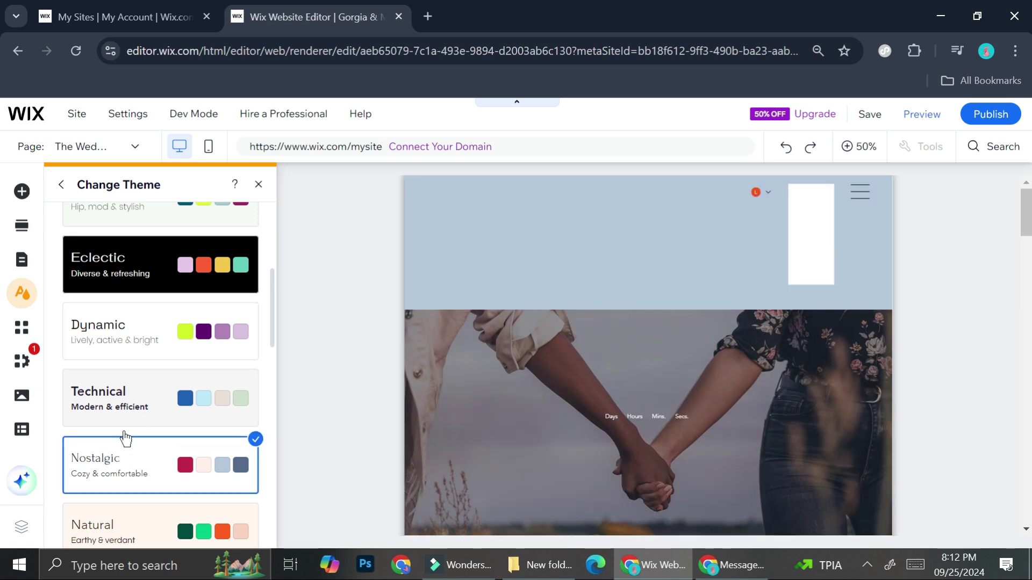
pyautogui.scroll(-3, 145, 414)
pyautogui.scroll(-4, 158, 406)
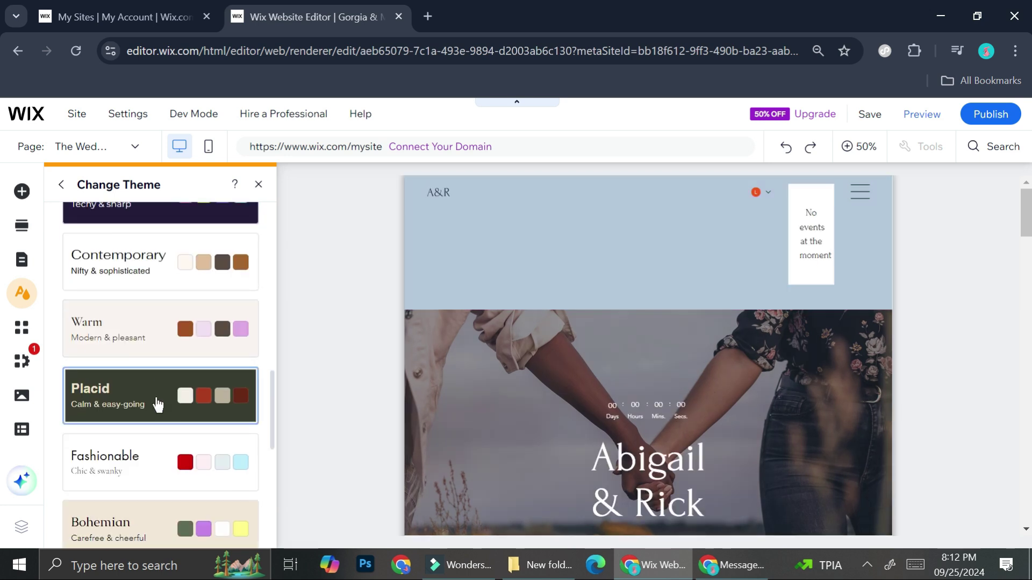
pyautogui.click(143, 387)
# Step: Apply the Tangy theme to the site and close the theme choices
pyautogui.scroll(-6, 143, 387)
pyautogui.click(134, 290)
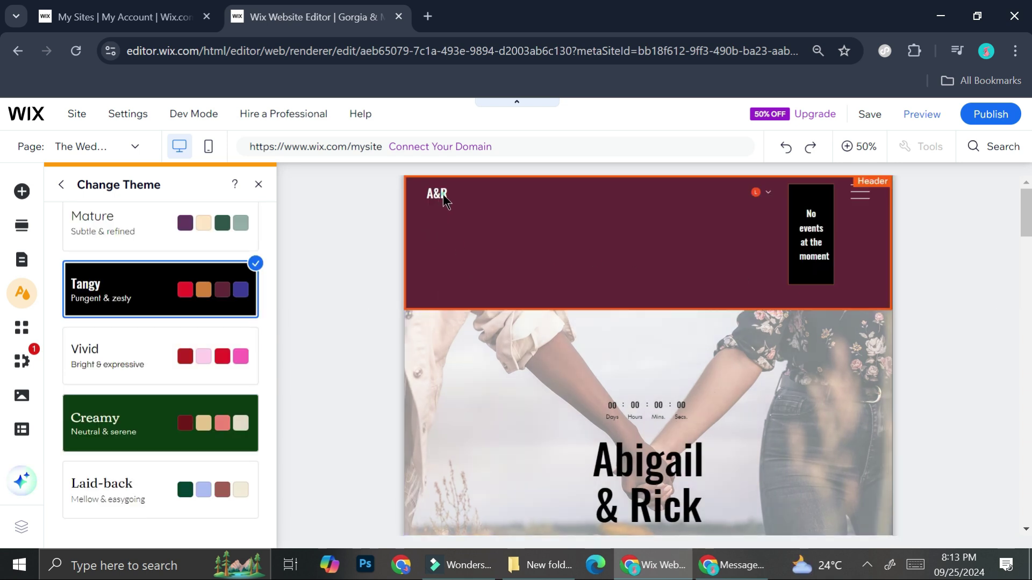
pyautogui.click(531, 227)
pyautogui.click(258, 184)
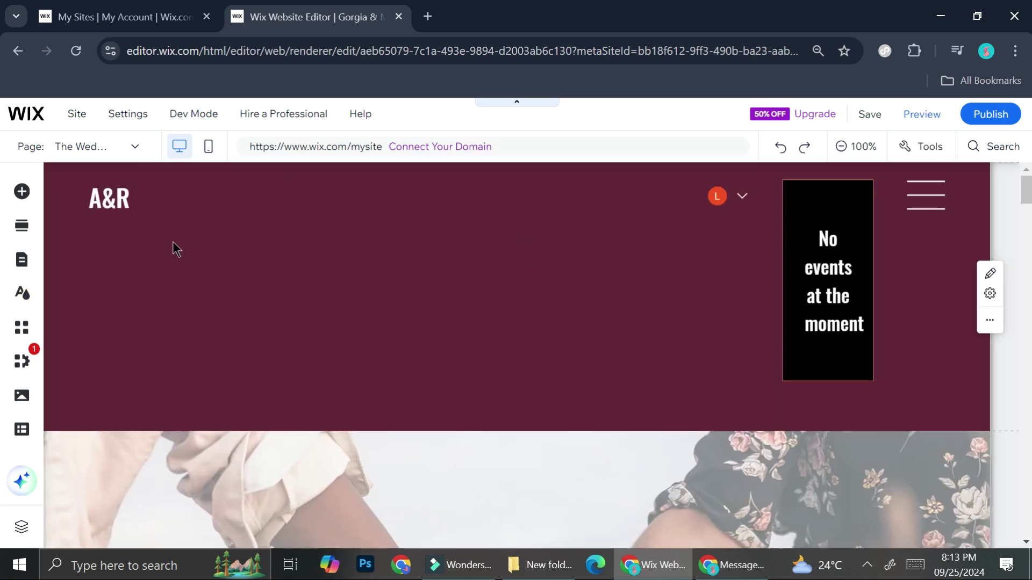
# Step: Replace the paragraph text in the site header with "G&M"
pyautogui.click(125, 194)
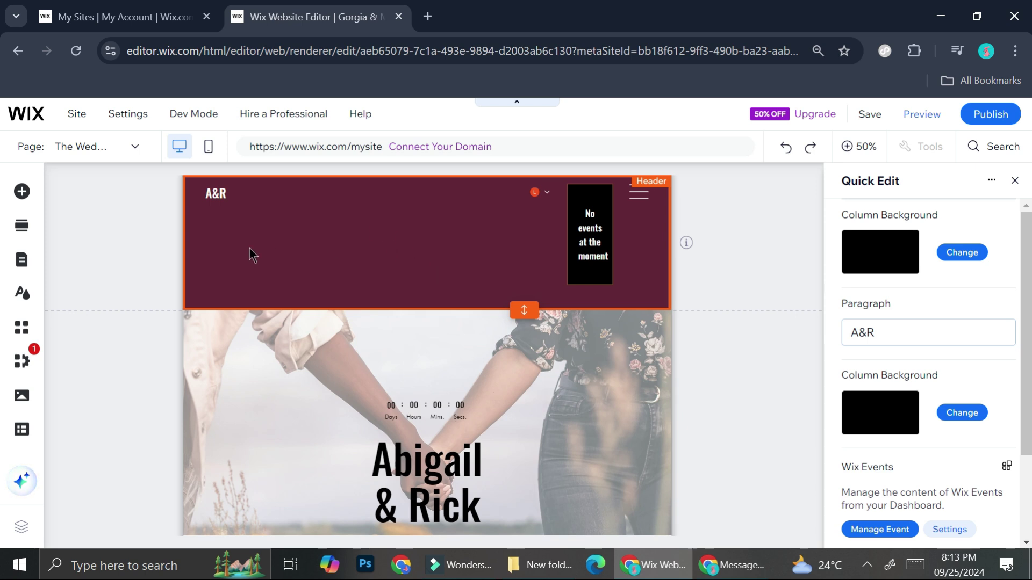
pyautogui.click(928, 334)
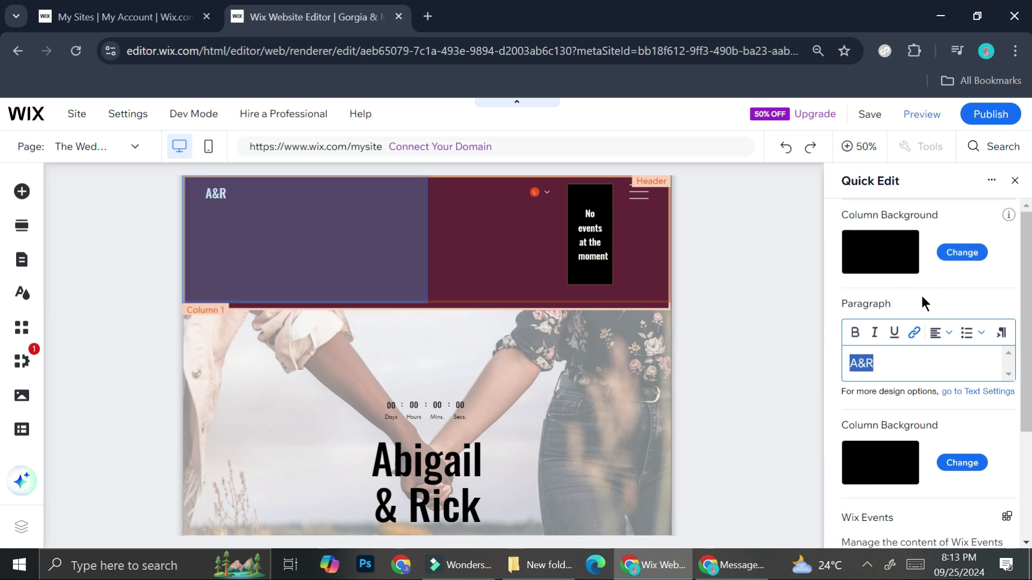
pyautogui.scroll(-2, 926, 383)
pyautogui.scroll(1, 935, 364)
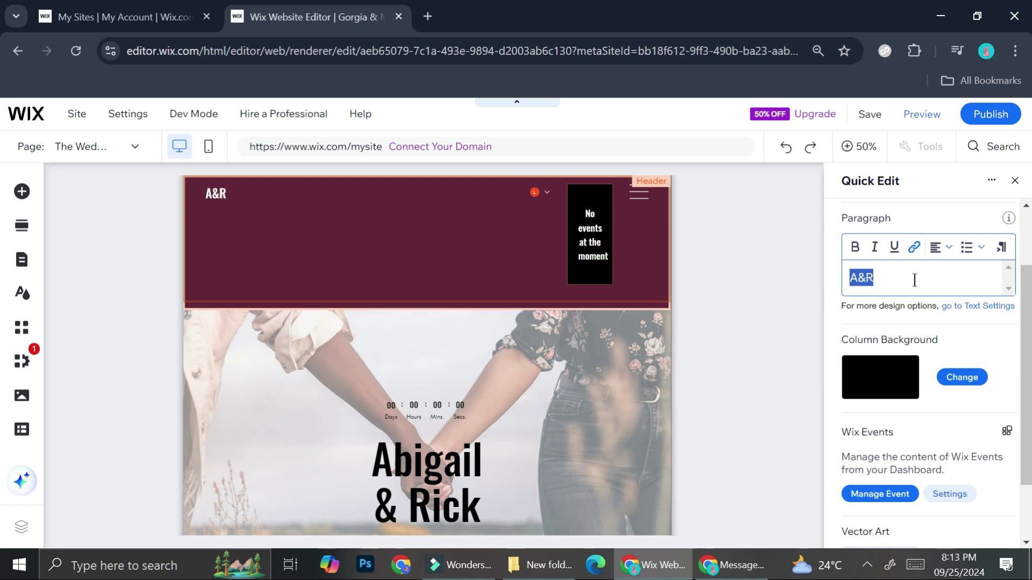
pyautogui.write('G&M')
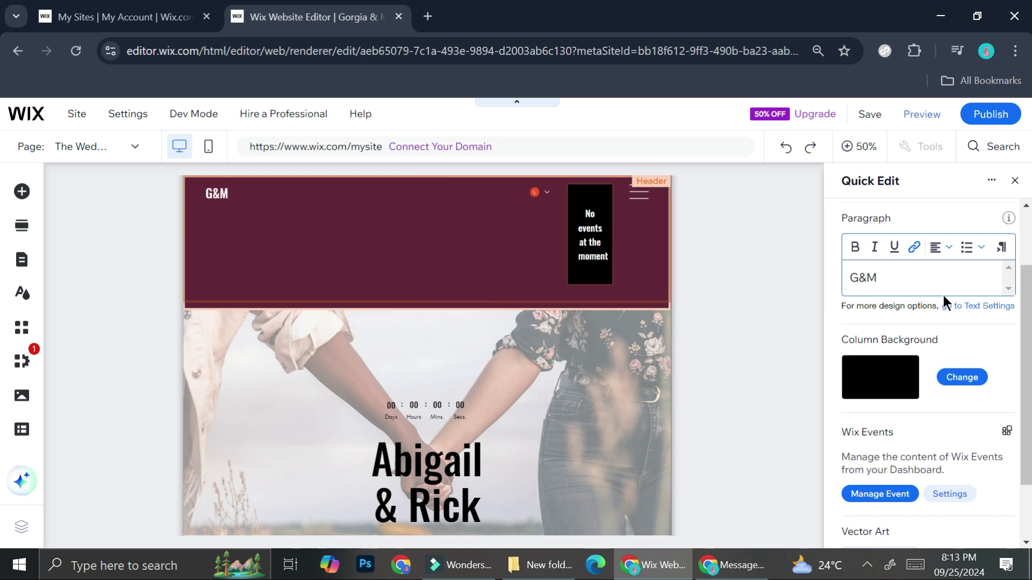
pyautogui.scroll(-1, 903, 277)
pyautogui.scroll(-1, 903, 277)
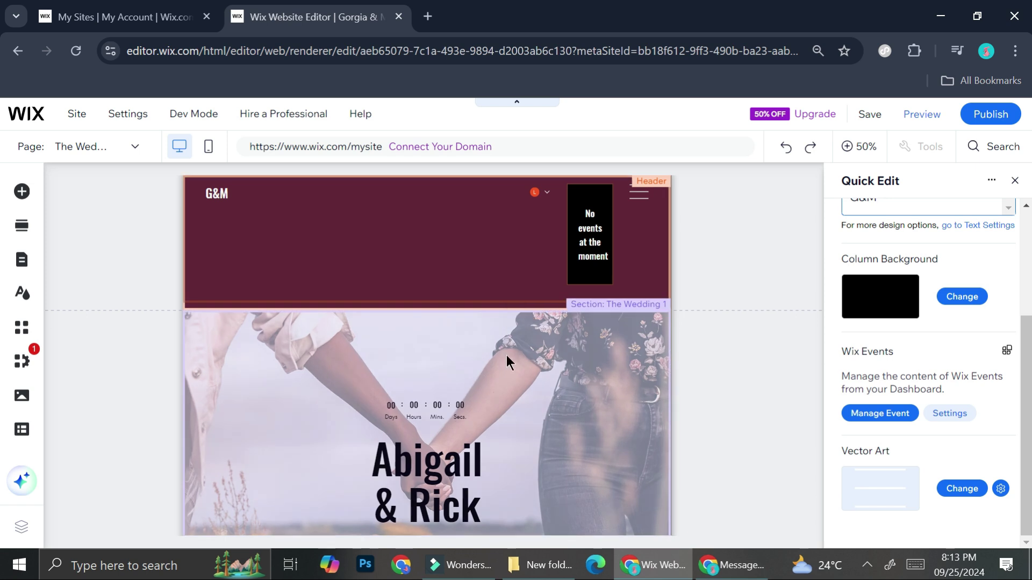
# Step: Open the strip background options for the section below the header and browse the suggested backgrounds
pyautogui.click(612, 386)
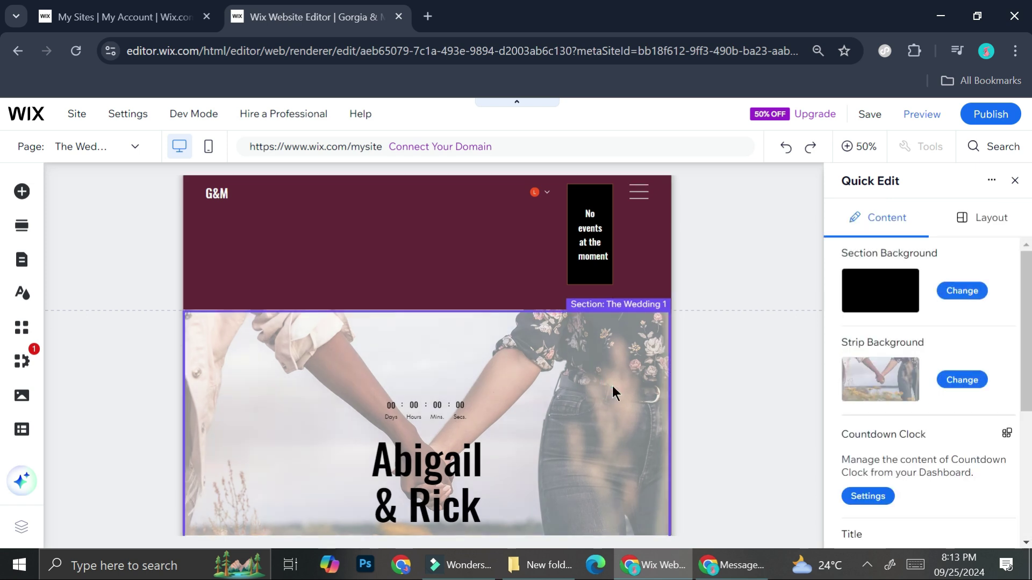
pyautogui.scroll(-3, 553, 356)
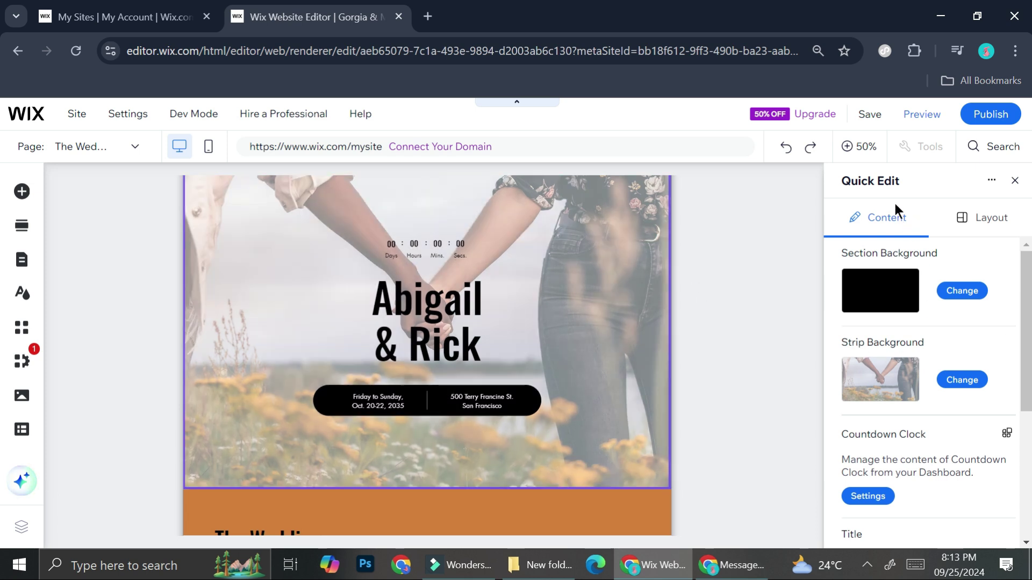
pyautogui.click(976, 383)
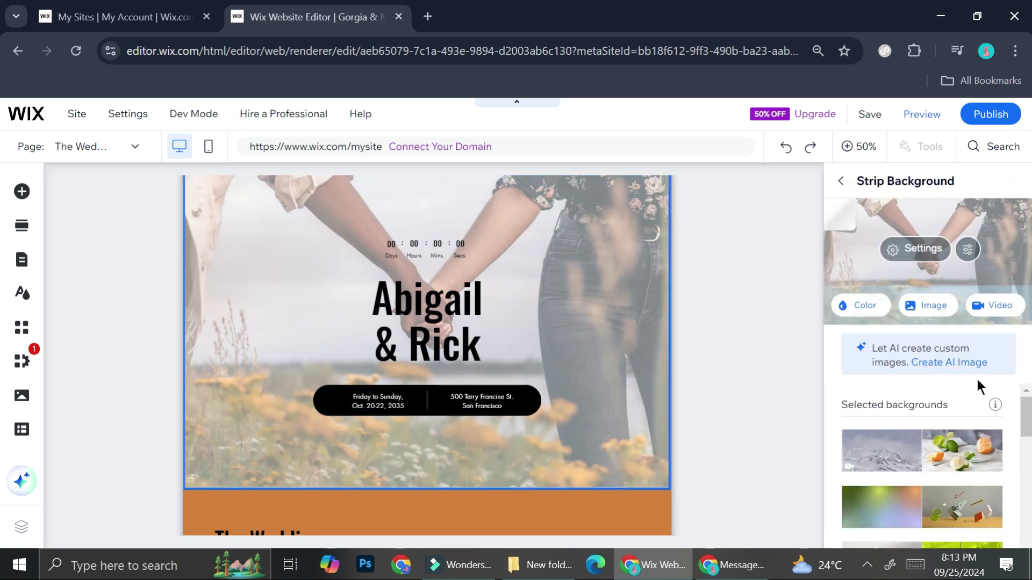
pyautogui.scroll(-5, 950, 393)
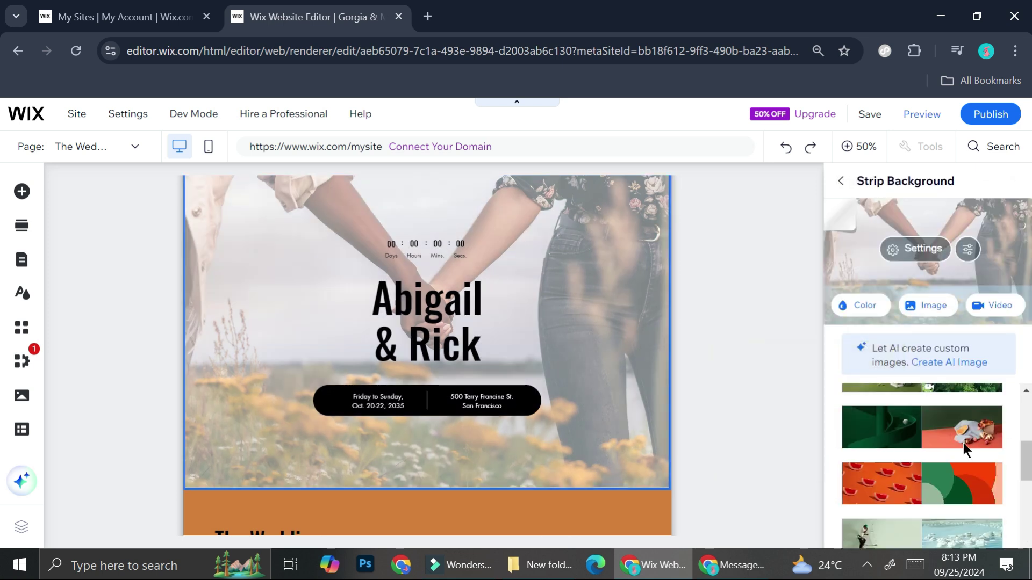
pyautogui.scroll(-2, 963, 443)
pyautogui.scroll(4, 960, 454)
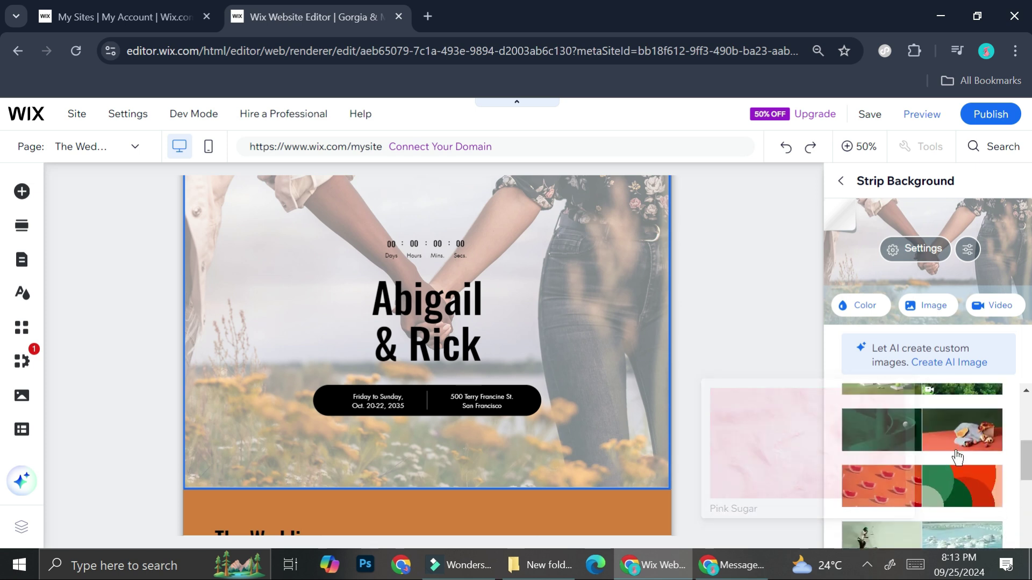
pyautogui.scroll(3, 957, 457)
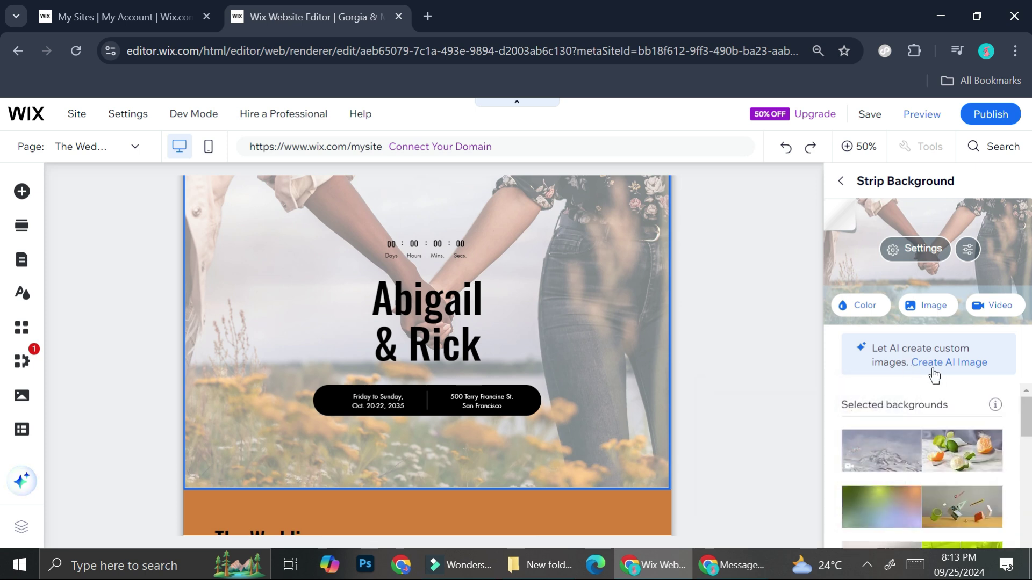
# Step: Search the background image library for "wedding ring"
pyautogui.click(928, 305)
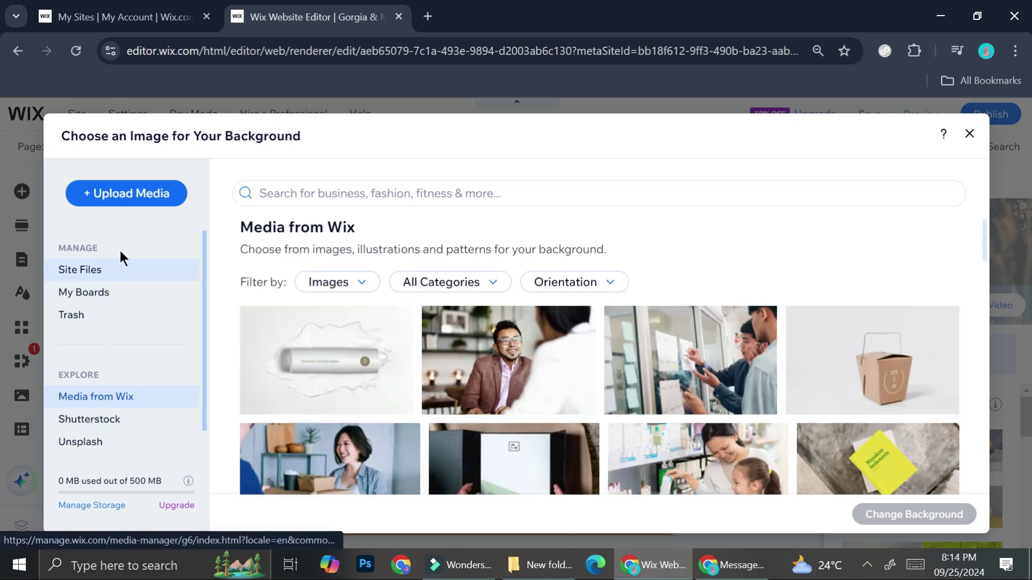
pyautogui.click(346, 205)
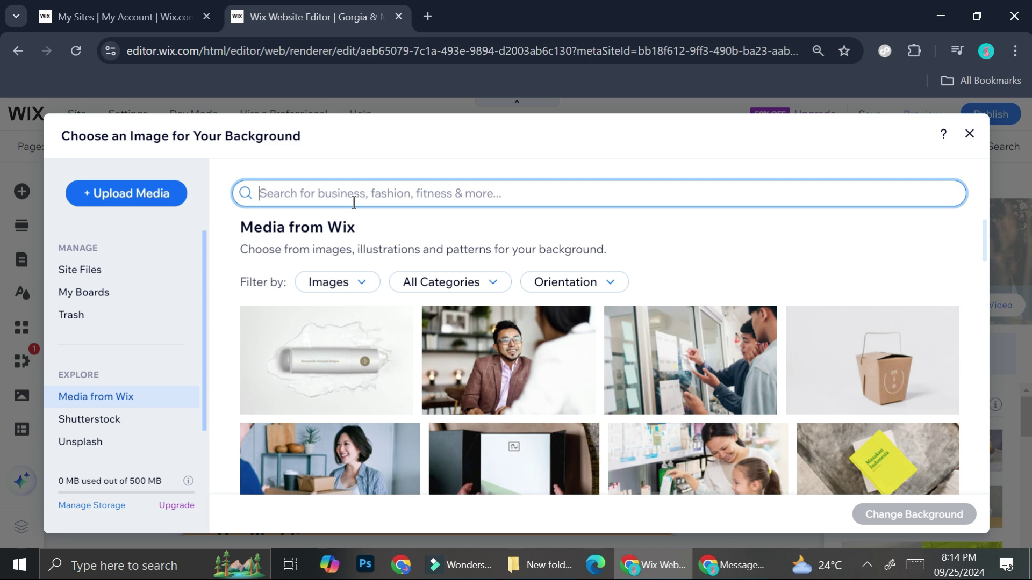
pyautogui.write('we')
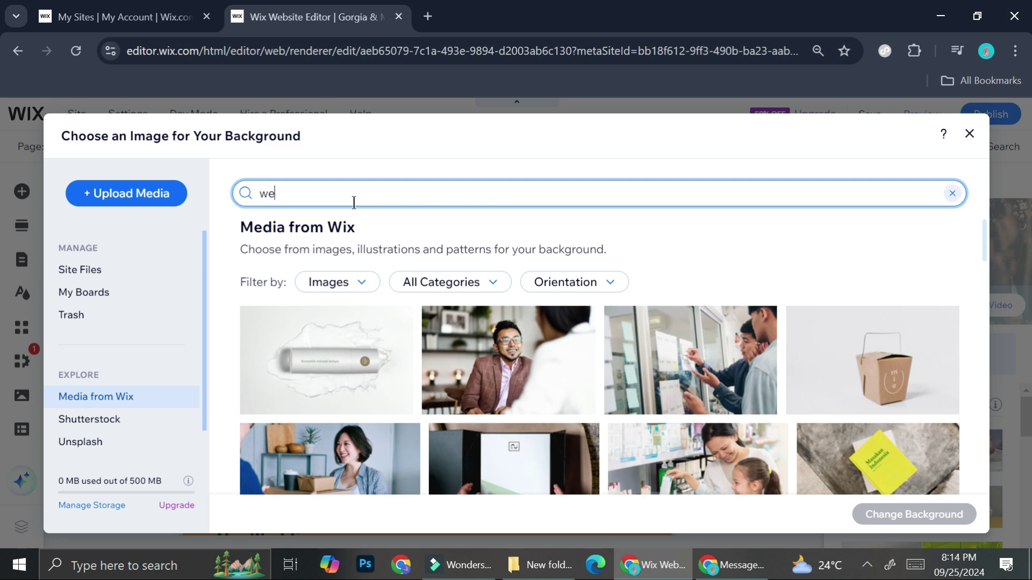
pyautogui.write('dding ring')
pyautogui.press('Return')
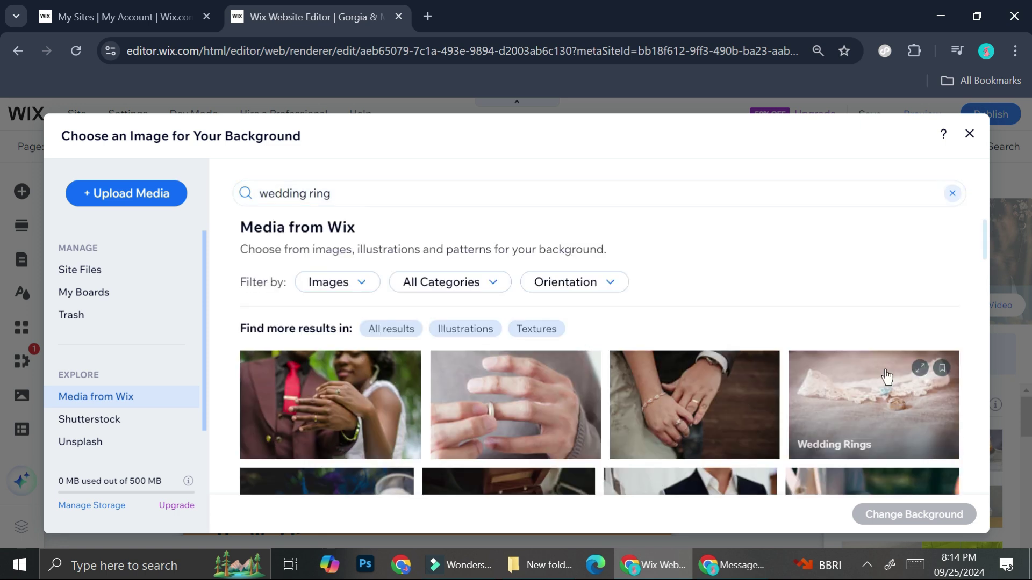
# Step: Set the strip background to the "Holding Hands" image from the wedding ring results
pyautogui.scroll(-3, 846, 245)
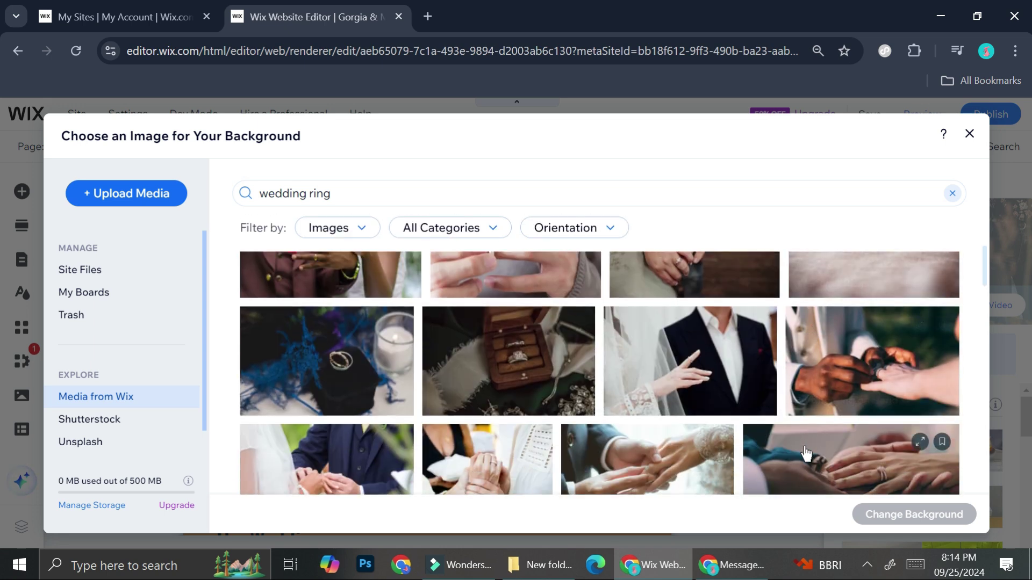
pyautogui.scroll(-3, 806, 454)
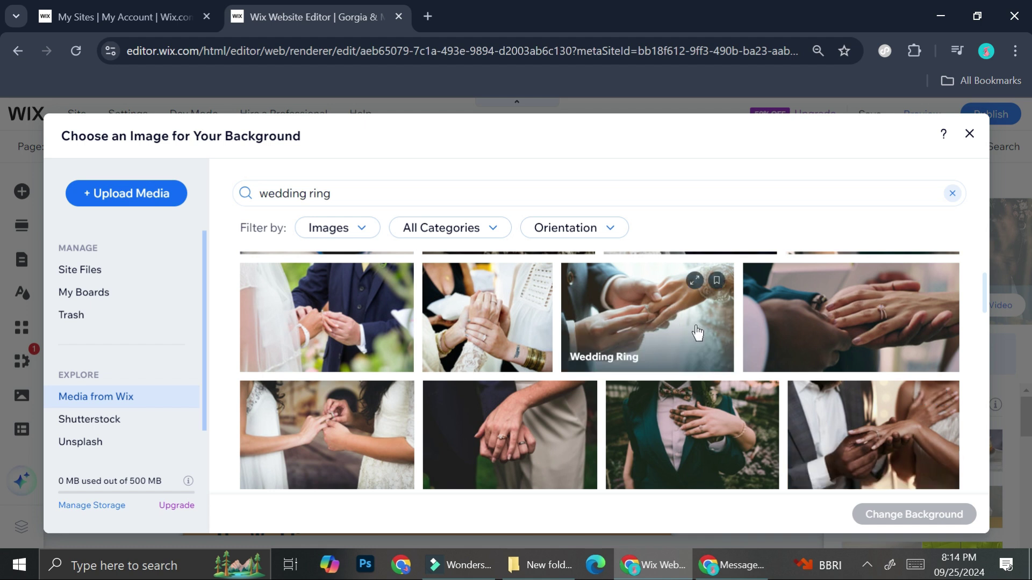
pyautogui.scroll(-2, 696, 437)
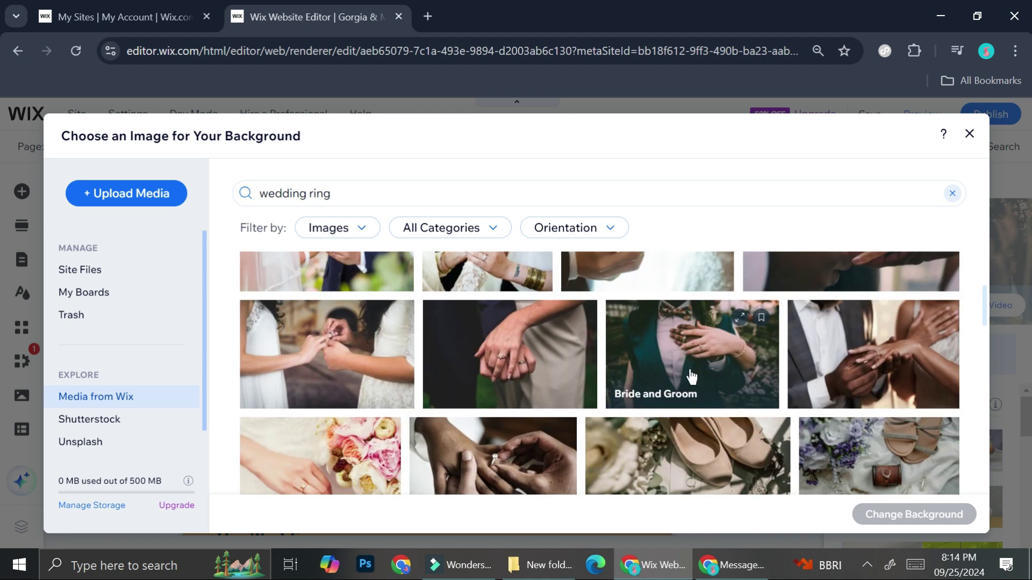
pyautogui.scroll(2, 700, 357)
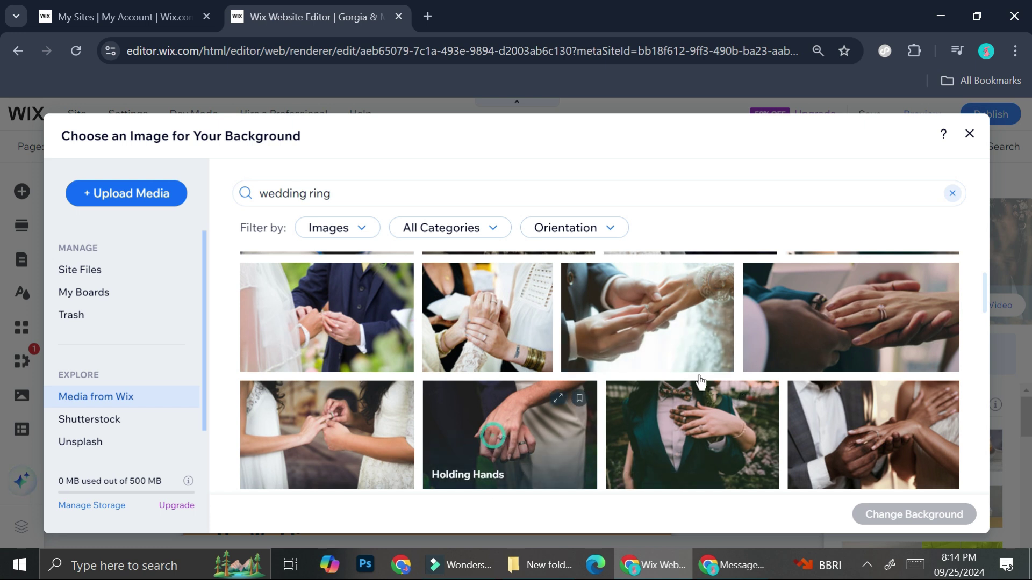
pyautogui.click(494, 438)
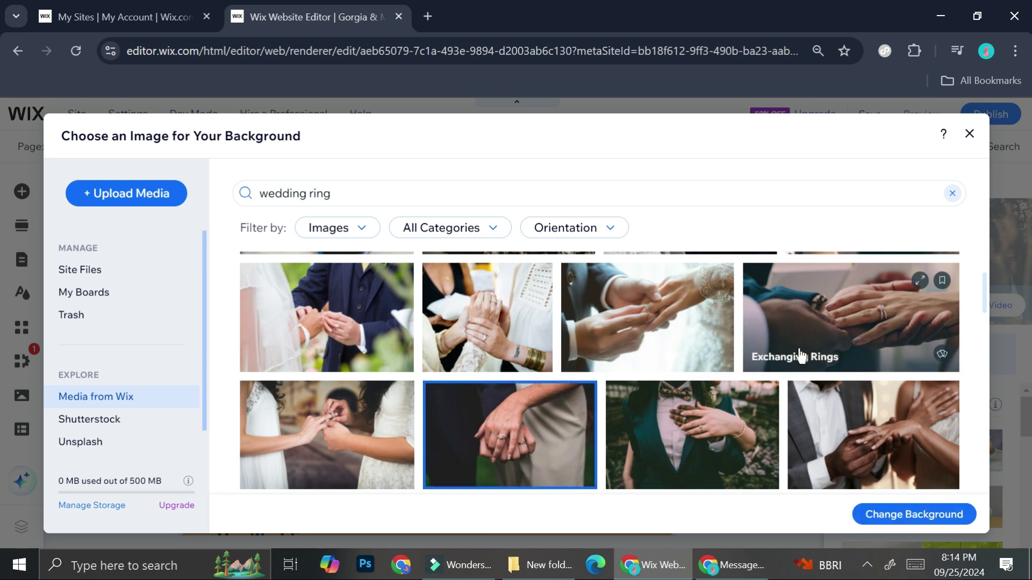
pyautogui.click(874, 515)
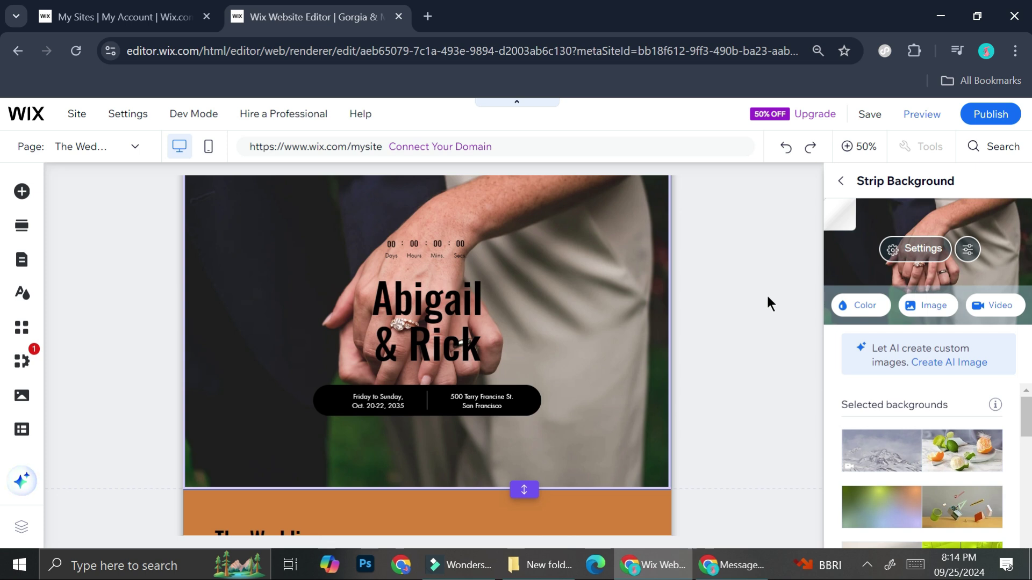
# Step: Search the editor for "rsvp" and show the Events elements that can be added to the site
pyautogui.click(22, 192)
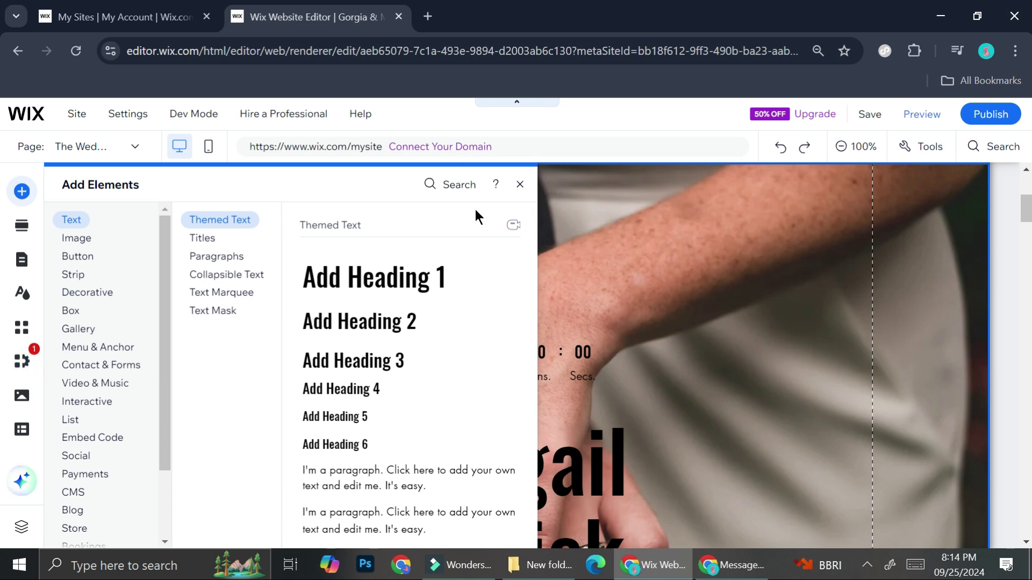
pyautogui.click(459, 185)
pyautogui.write('rsvp')
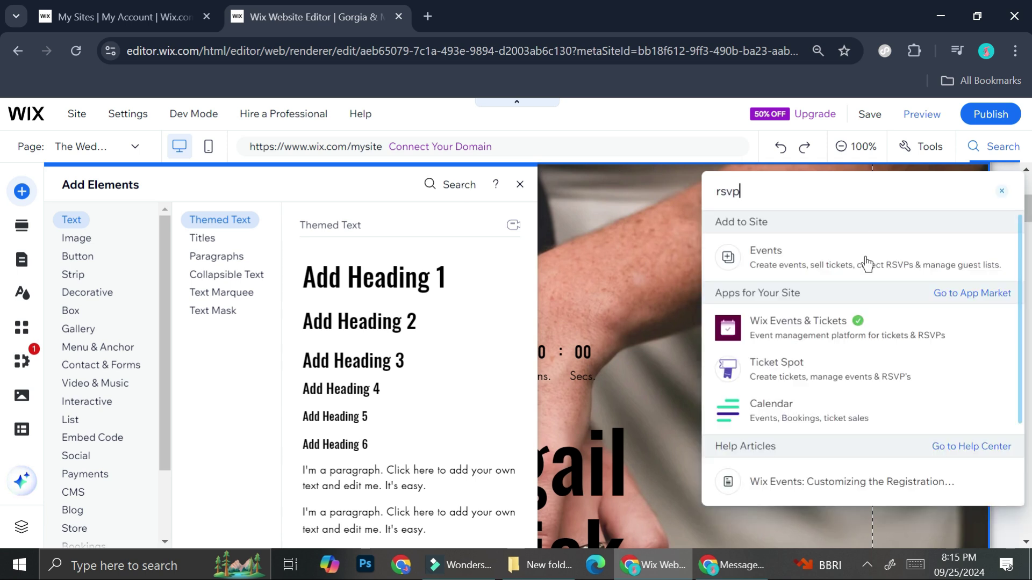
pyautogui.click(733, 262)
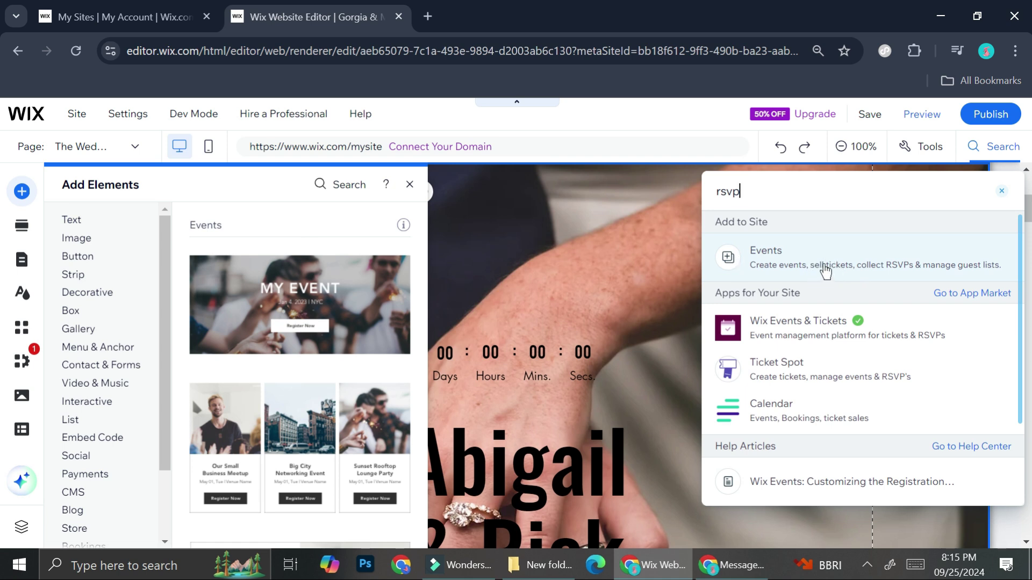
pyautogui.click(781, 257)
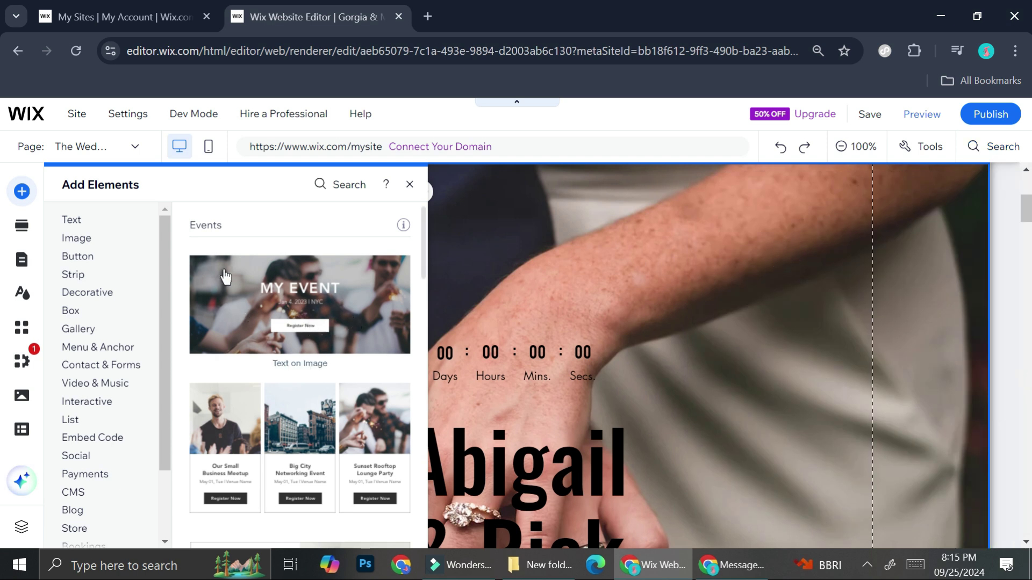
# Step: Look through the Events element designs and the page's existing RSVP section, and close the element choices
pyautogui.scroll(-5, 621, 330)
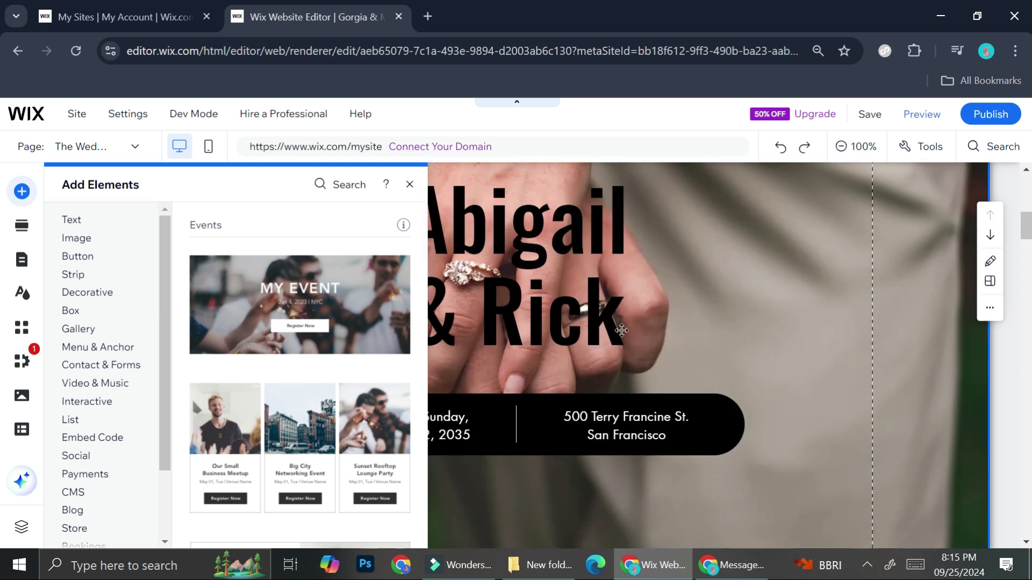
pyautogui.scroll(-5, 301, 349)
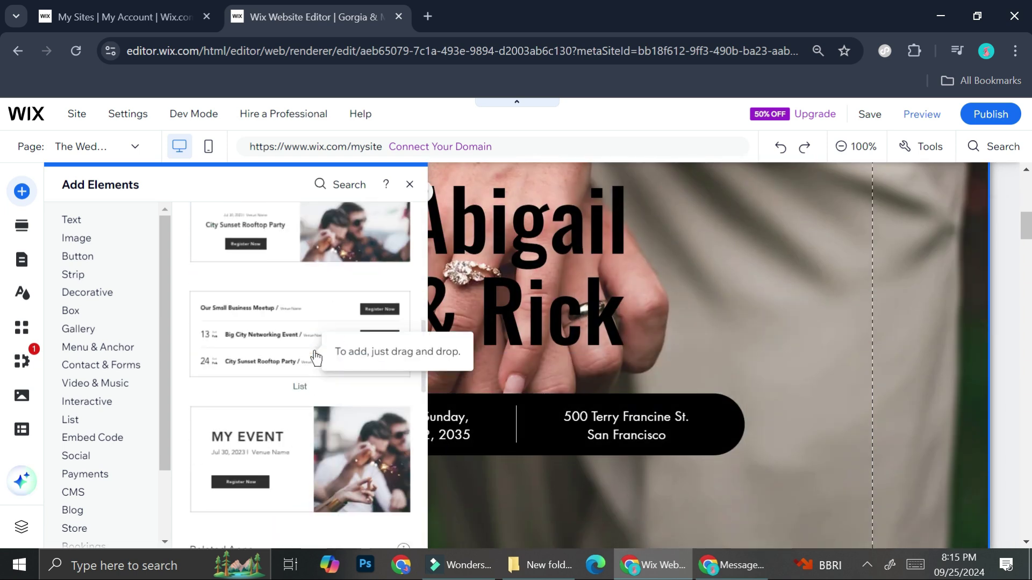
pyautogui.scroll(4, 291, 337)
pyautogui.scroll(2, 290, 337)
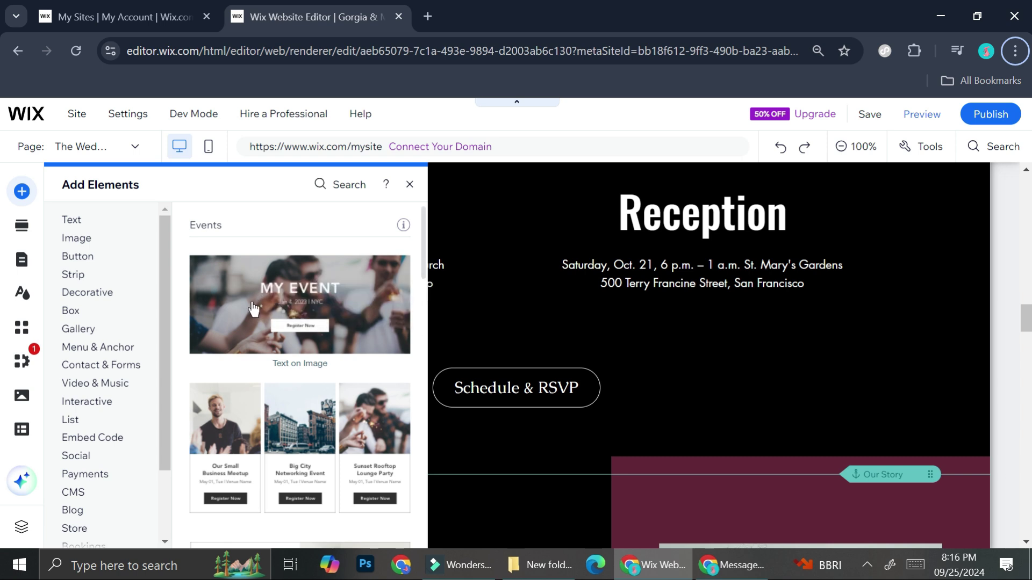
pyautogui.click(410, 184)
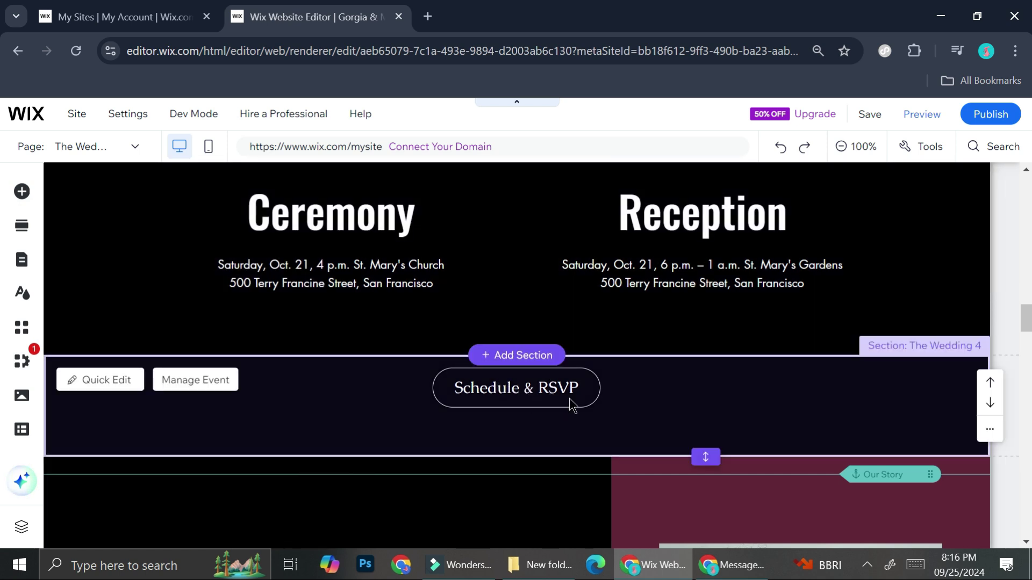
# Step: Open event management for the Schedule & RSVP widget and start a new event from scratch
pyautogui.click(222, 383)
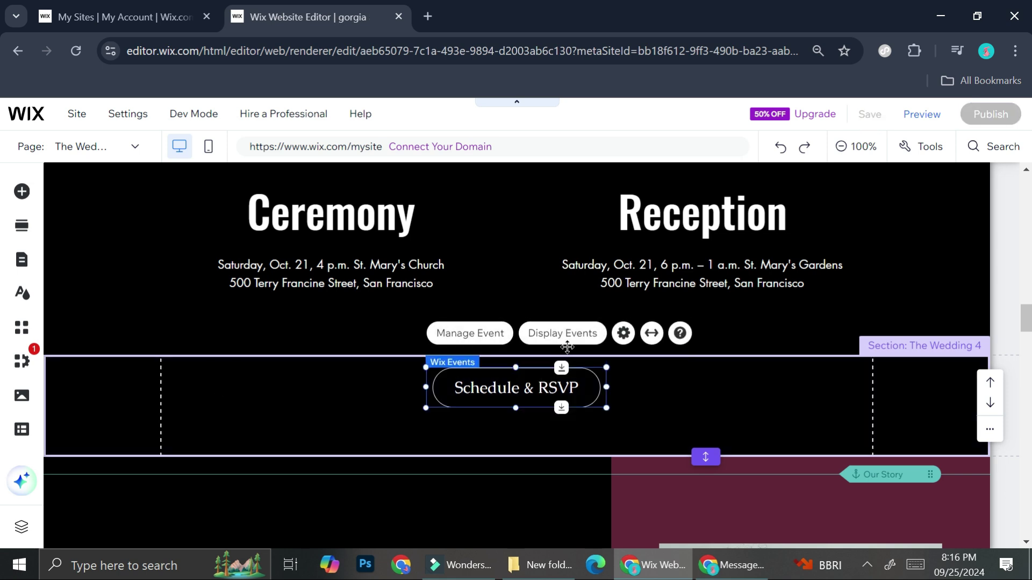
pyautogui.click(495, 340)
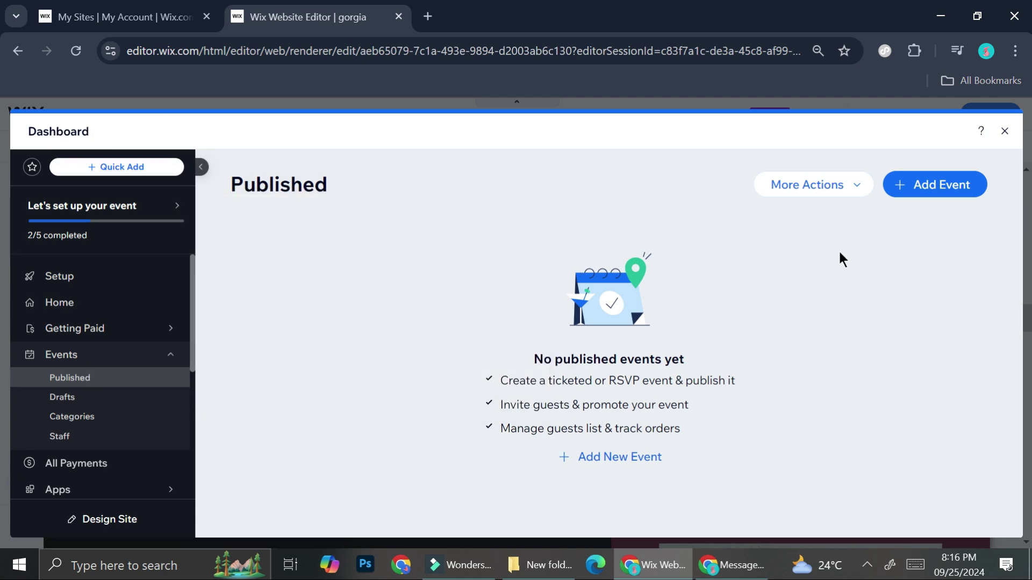
pyautogui.click(907, 191)
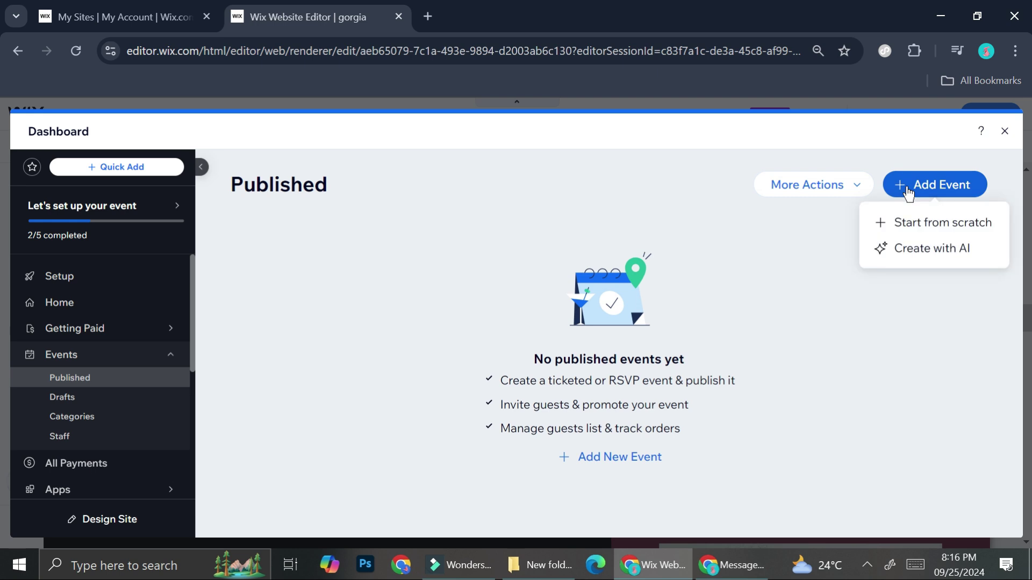
pyautogui.click(902, 223)
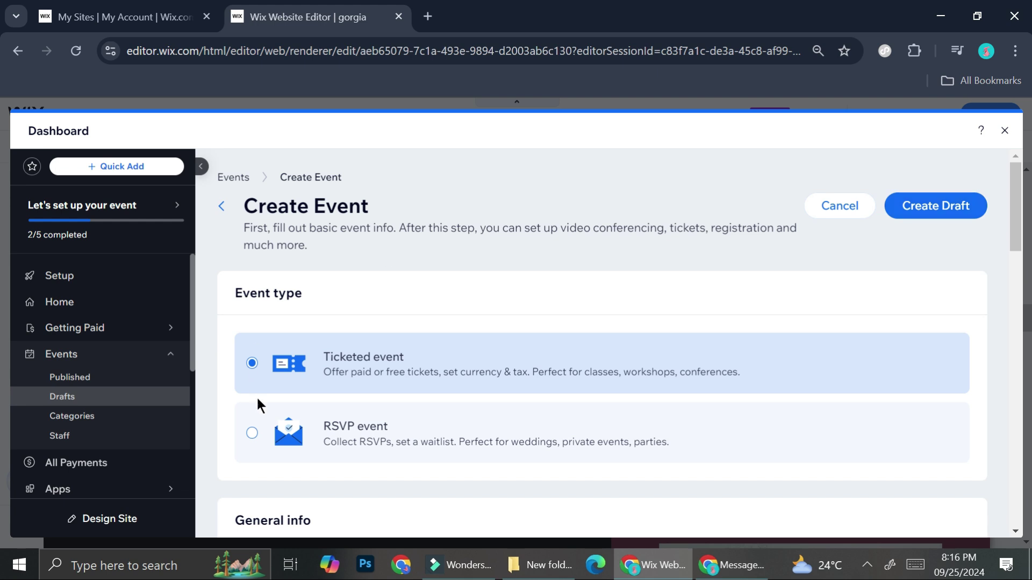
# Step: Make it an RSVP event and name it with the couple's first names followed by "Wedding"
pyautogui.scroll(-1, 322, 401)
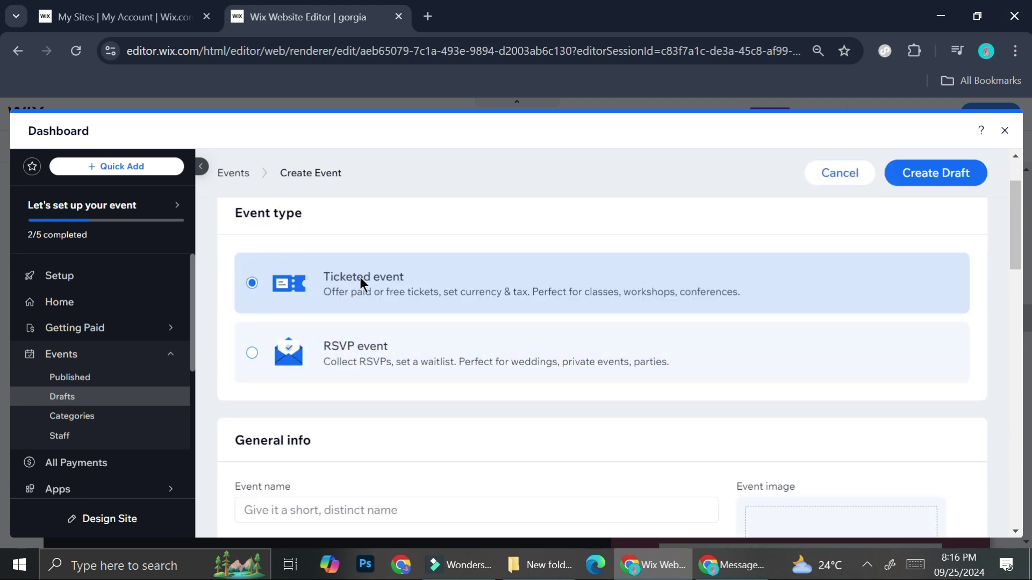
pyautogui.click(249, 355)
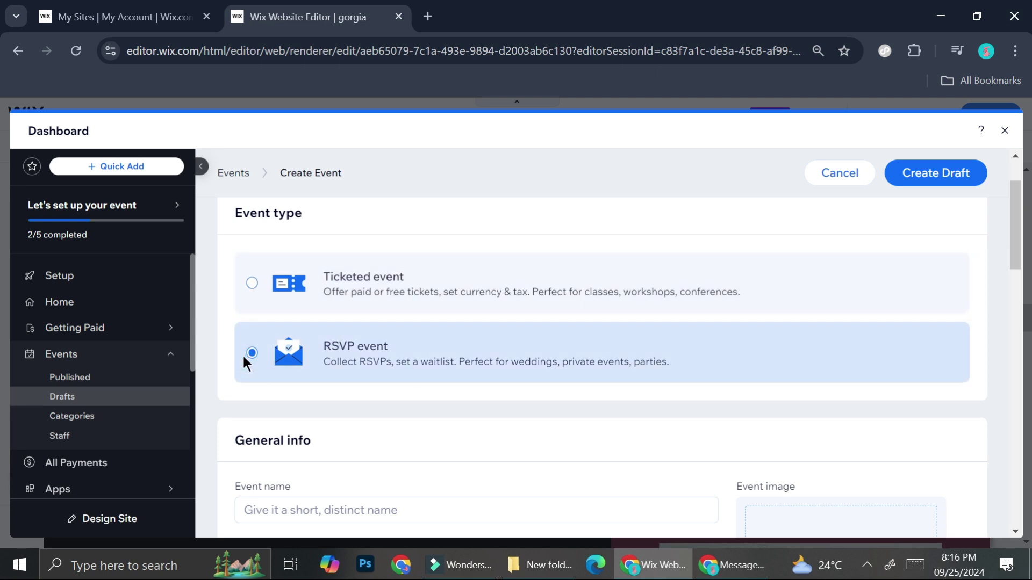
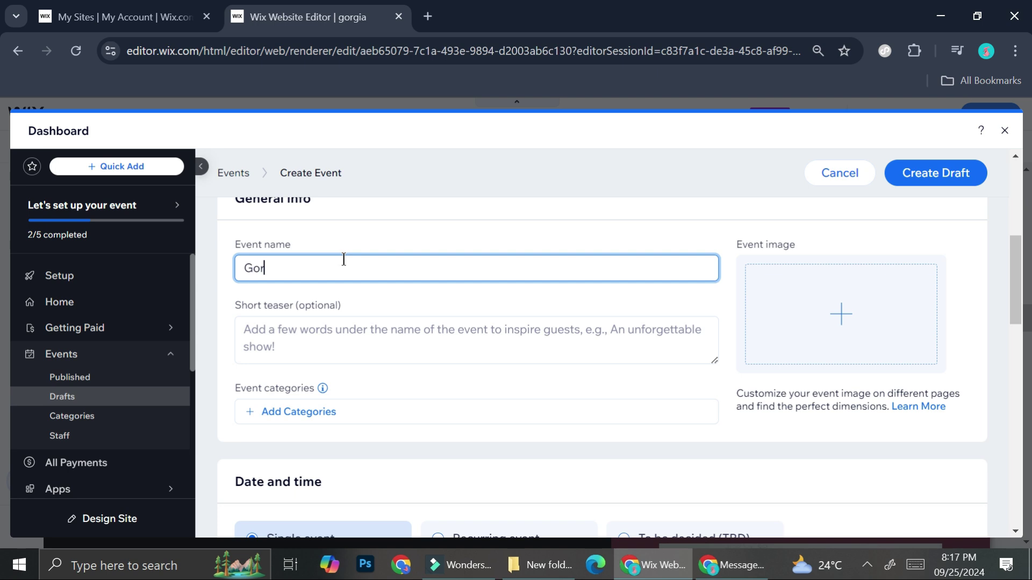
pyautogui.write("& Matt's")
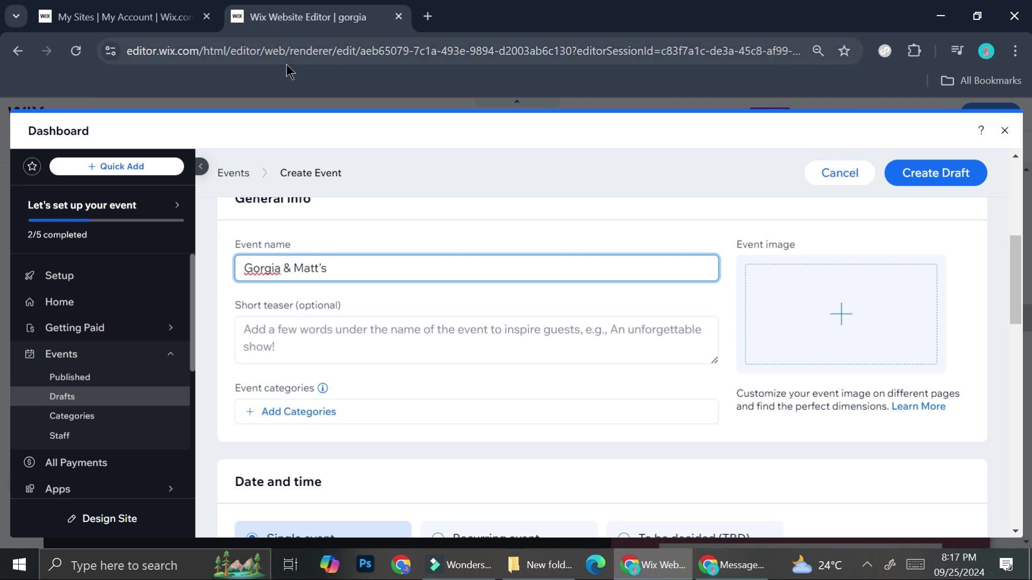
pyautogui.write(' Wedding')
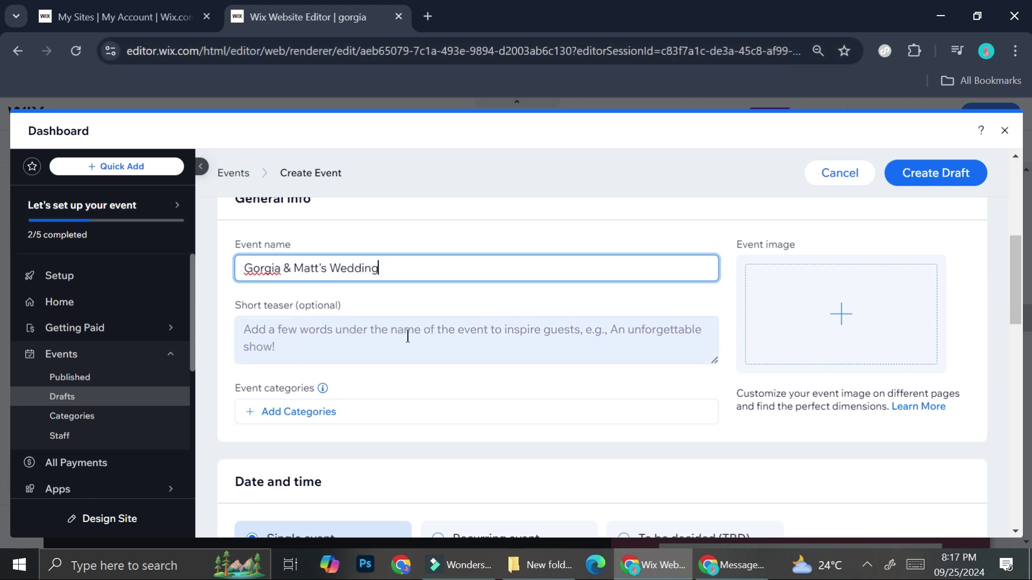
# Step: View the event image choices without picking one and review the event's date and time settings
pyautogui.click(851, 313)
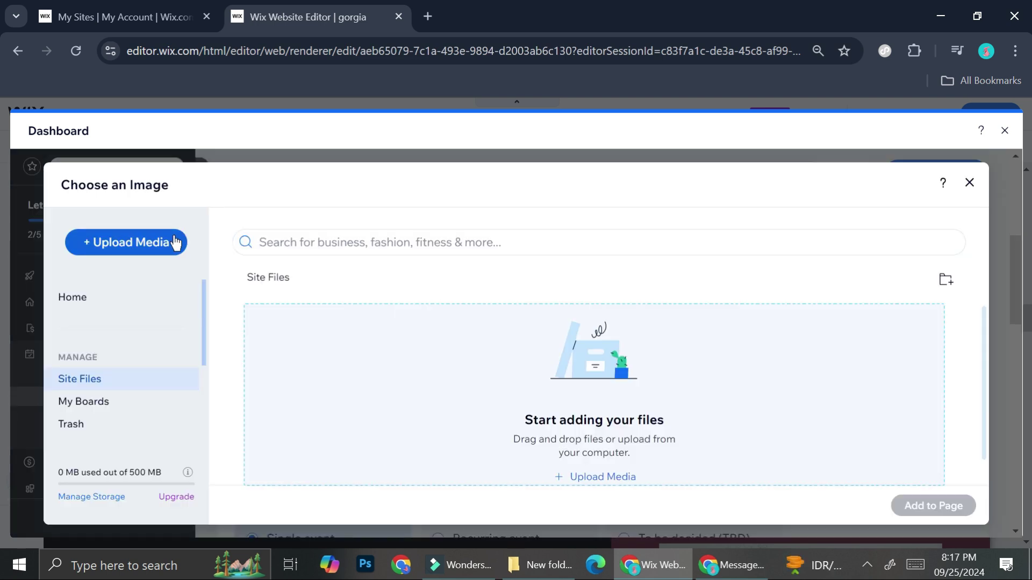
pyautogui.click(969, 183)
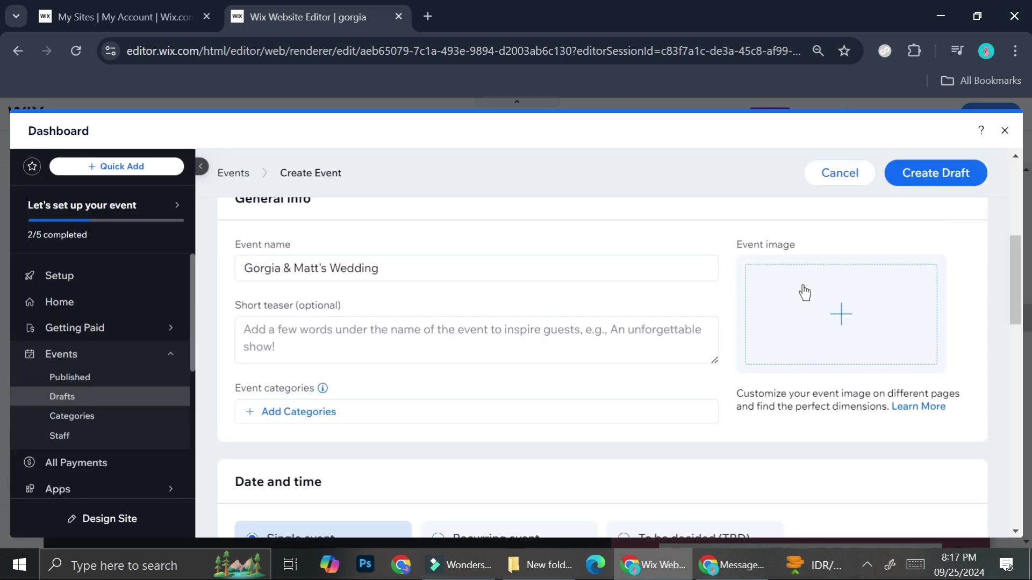
pyautogui.scroll(-2, 432, 370)
pyautogui.scroll(-3, 386, 368)
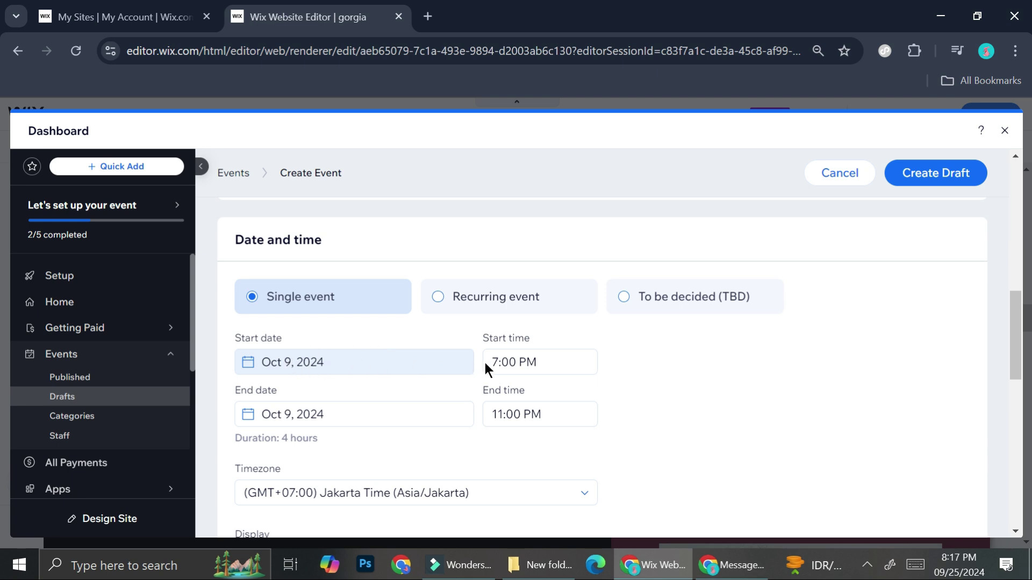
pyautogui.scroll(-3, 527, 363)
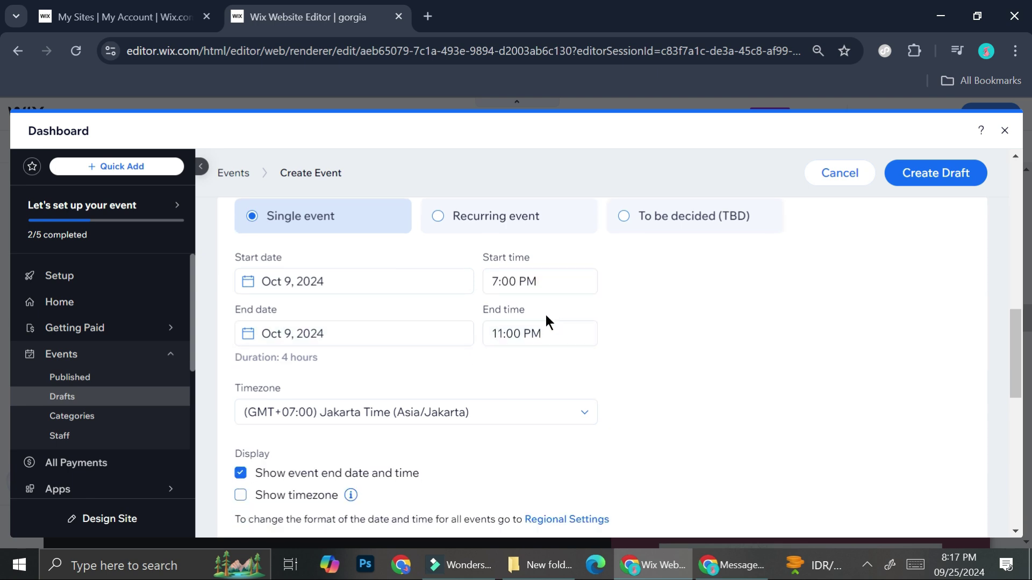
pyautogui.scroll(-1, 422, 375)
pyautogui.scroll(-2, 421, 377)
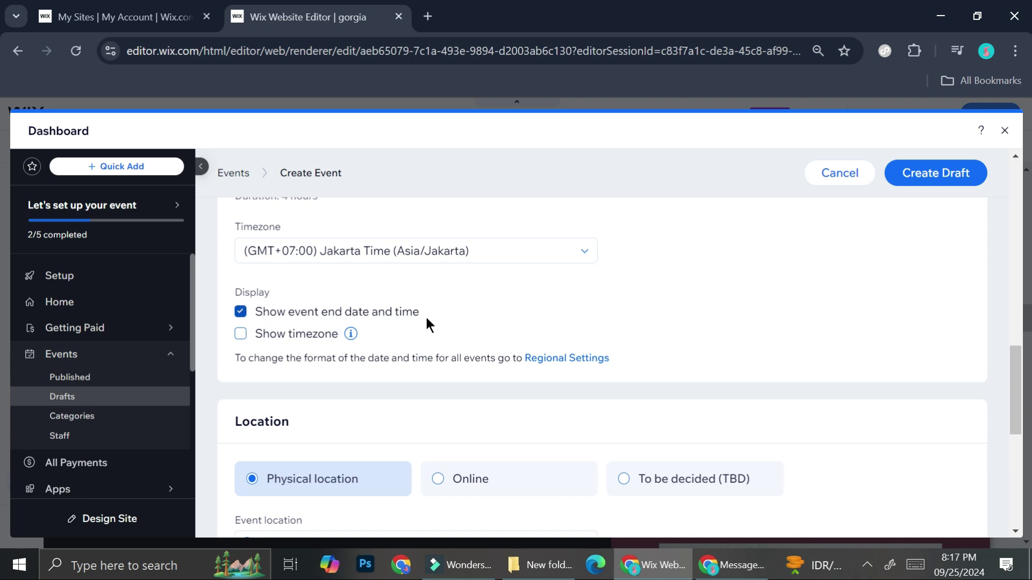
# Step: Display the timezone along with the event's end date and time
pyautogui.click(241, 334)
pyautogui.click(241, 311)
pyautogui.click(240, 333)
pyautogui.click(241, 311)
pyautogui.click(240, 333)
# Step: Search the physical event location for "Jakarta Weddin" and choose the Wedding Ballroom Pulomas suggestion
pyautogui.scroll(-2, 434, 328)
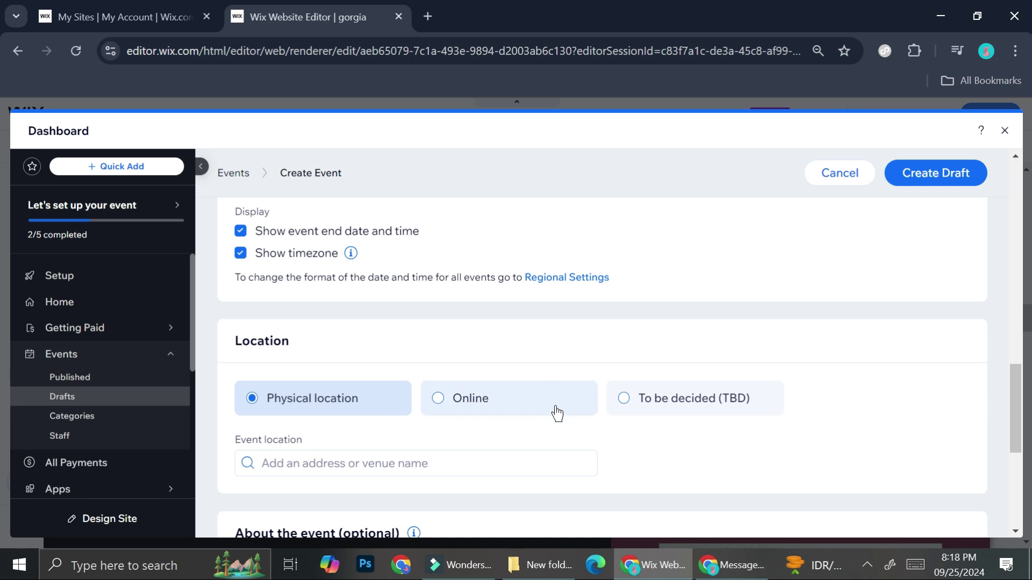
pyautogui.scroll(-3, 457, 417)
pyautogui.click(285, 299)
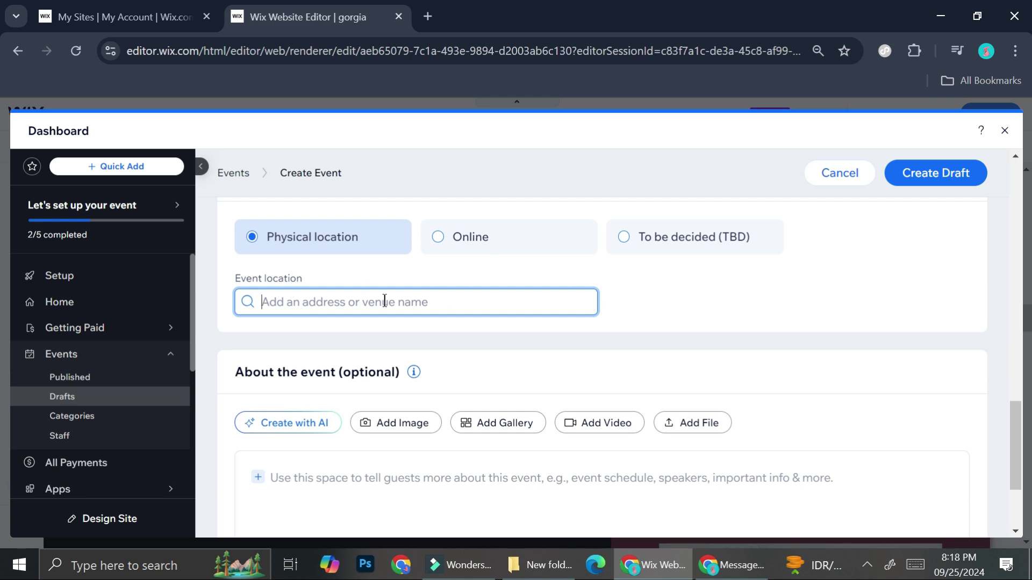
pyautogui.write('W')
pyautogui.press('BackSpace')
pyautogui.write('Jakara')
pyautogui.press('BackSpace')
pyautogui.write('ta Weddin')
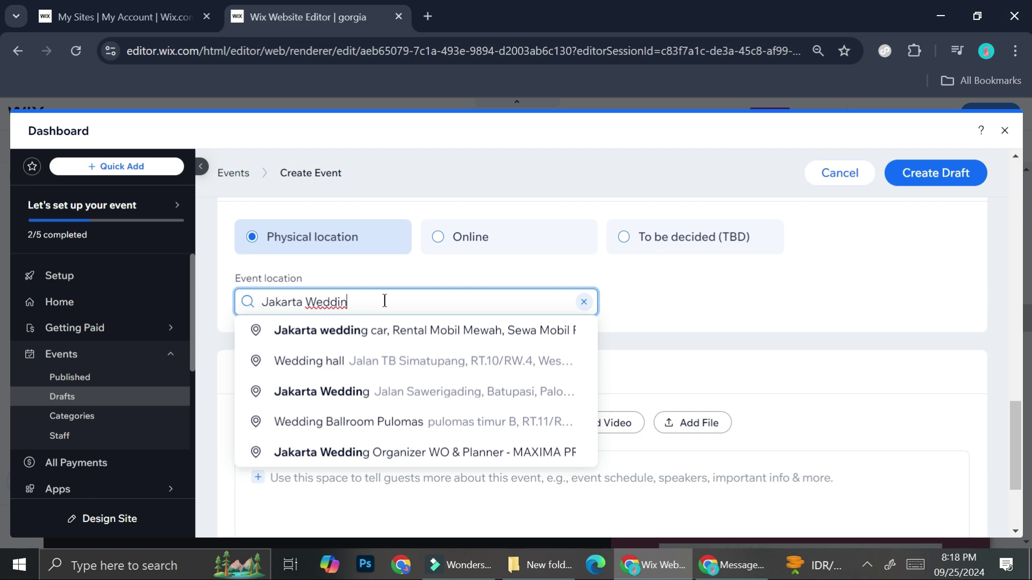
pyautogui.click(386, 421)
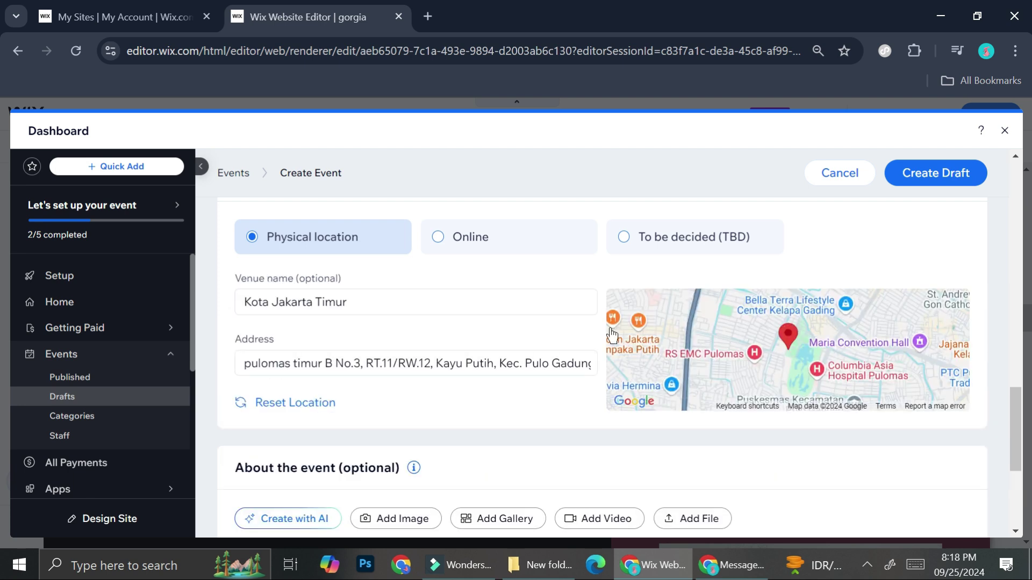
# Step: Check the optional About the event section, leave it empty, and create the event as a draft
pyautogui.scroll(-2, 577, 379)
pyautogui.scroll(-3, 406, 358)
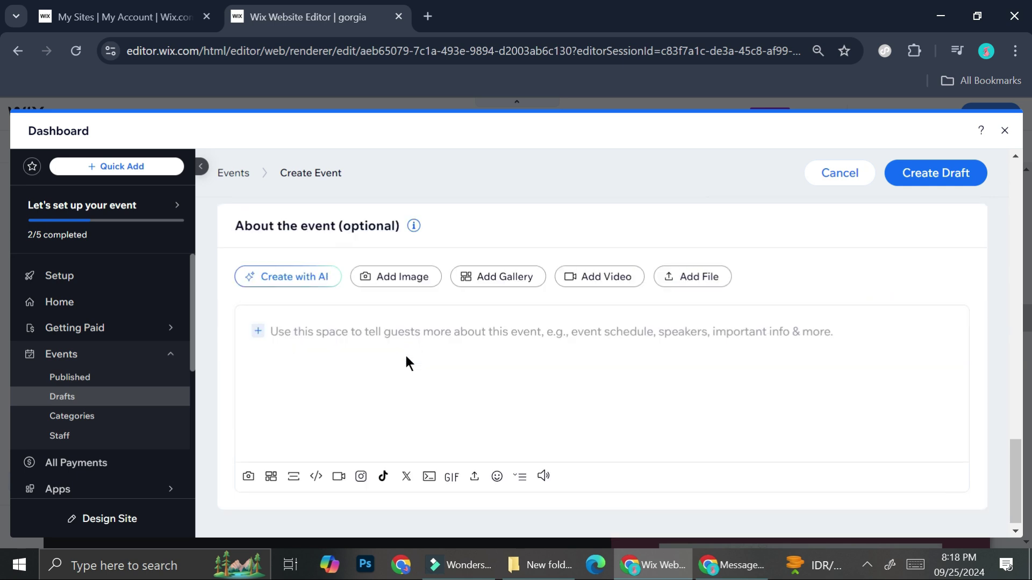
pyautogui.scroll(-1, 394, 331)
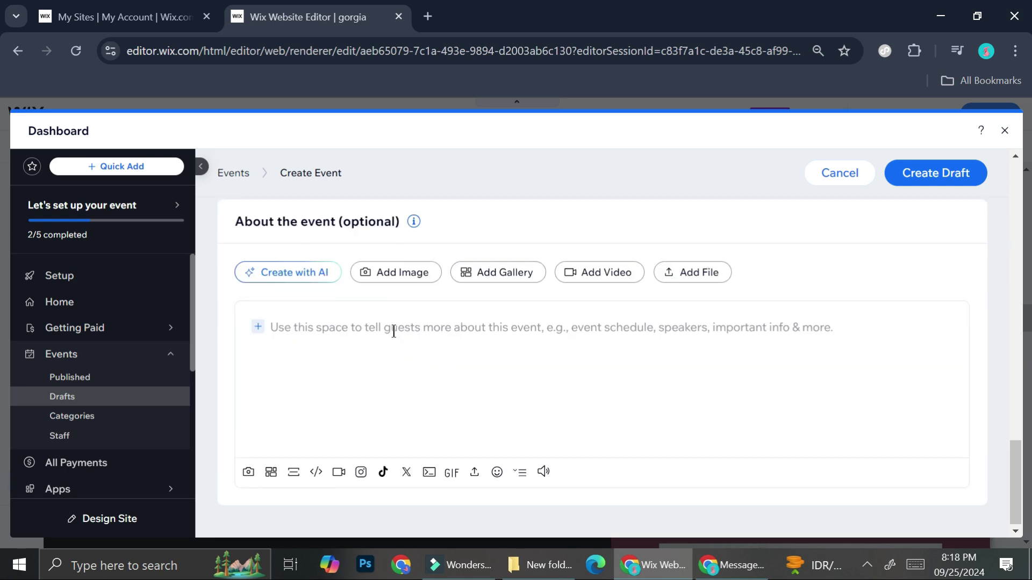
pyautogui.scroll(1, 668, 357)
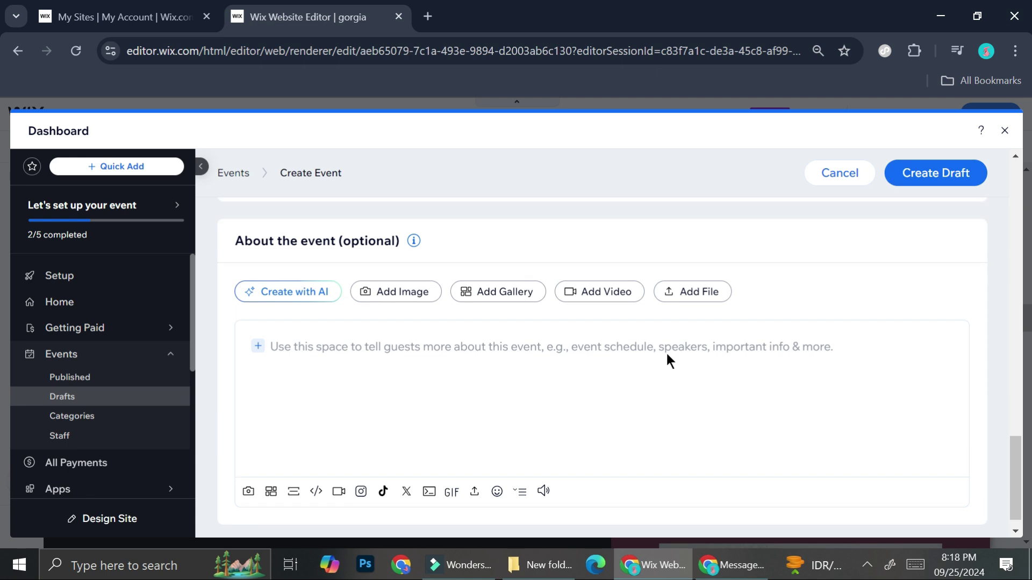
pyautogui.scroll(4, 668, 359)
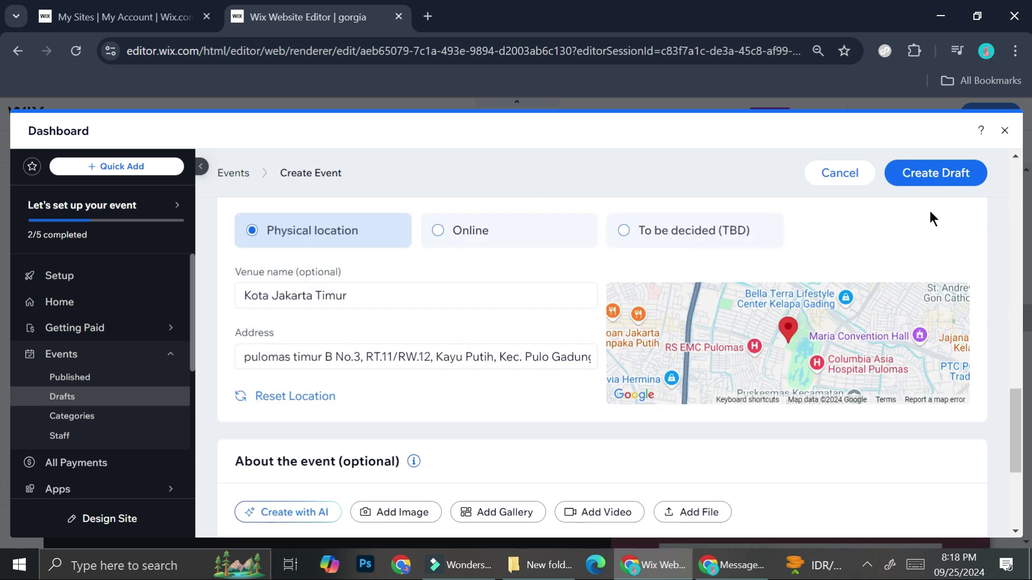
pyautogui.click(957, 182)
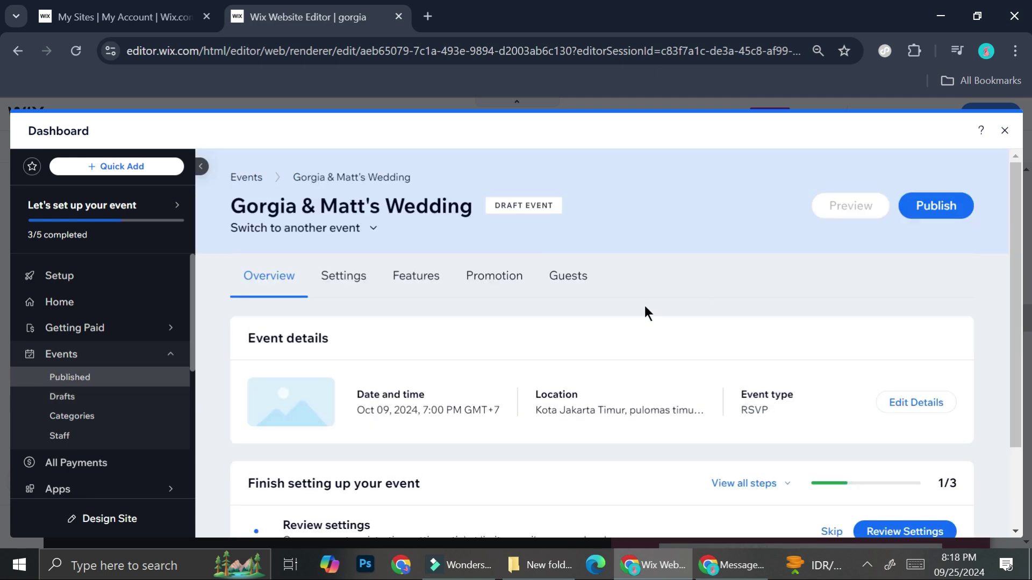
# Step: Review the remaining setup steps on the draft event's overview and publish the event
pyautogui.scroll(-1, 603, 315)
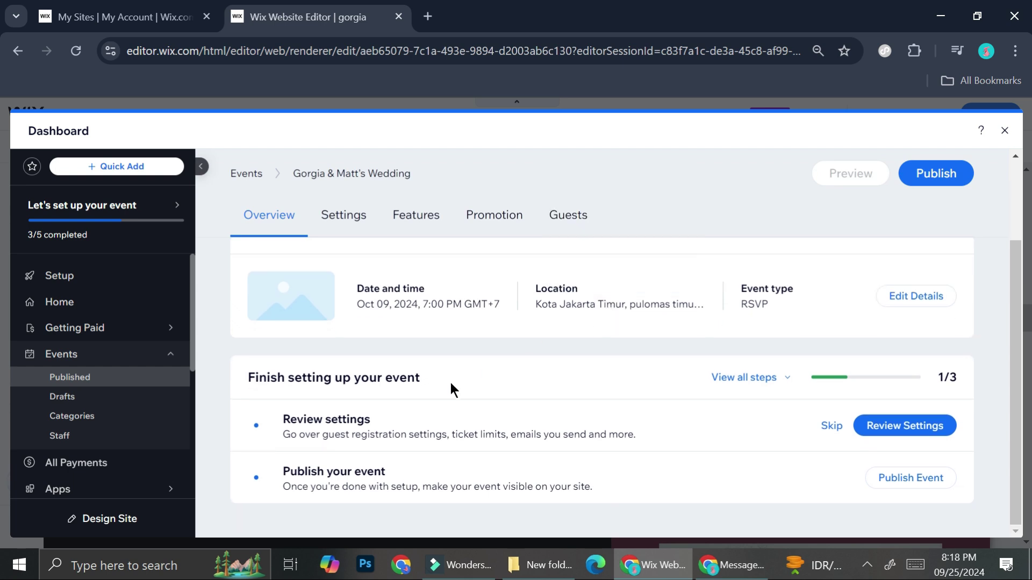
pyautogui.scroll(2, 854, 409)
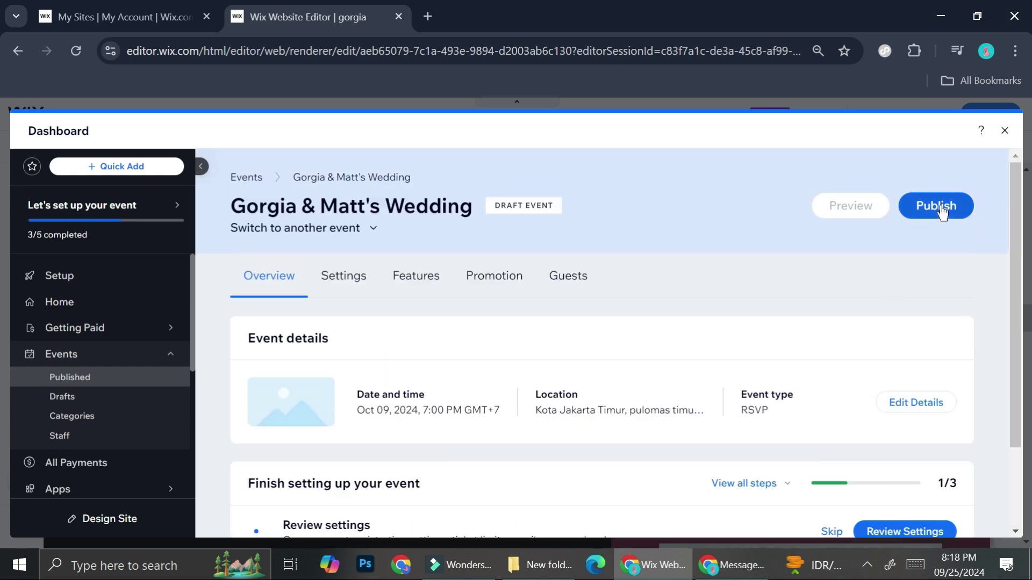
pyautogui.click(936, 207)
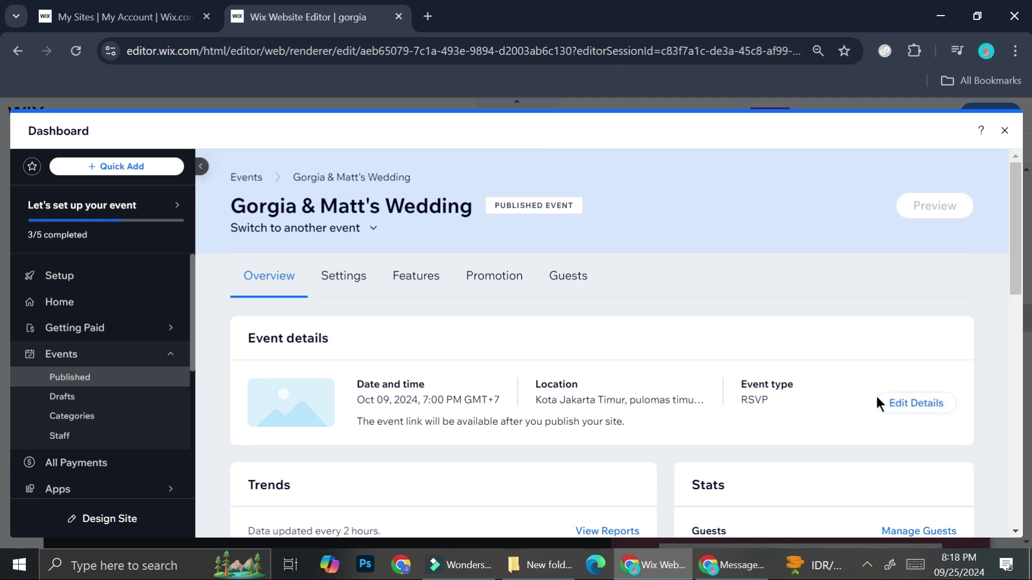
# Step: Look through the published event's trends, stats and setup suggestions, and close the dashboard
pyautogui.scroll(-5, 554, 322)
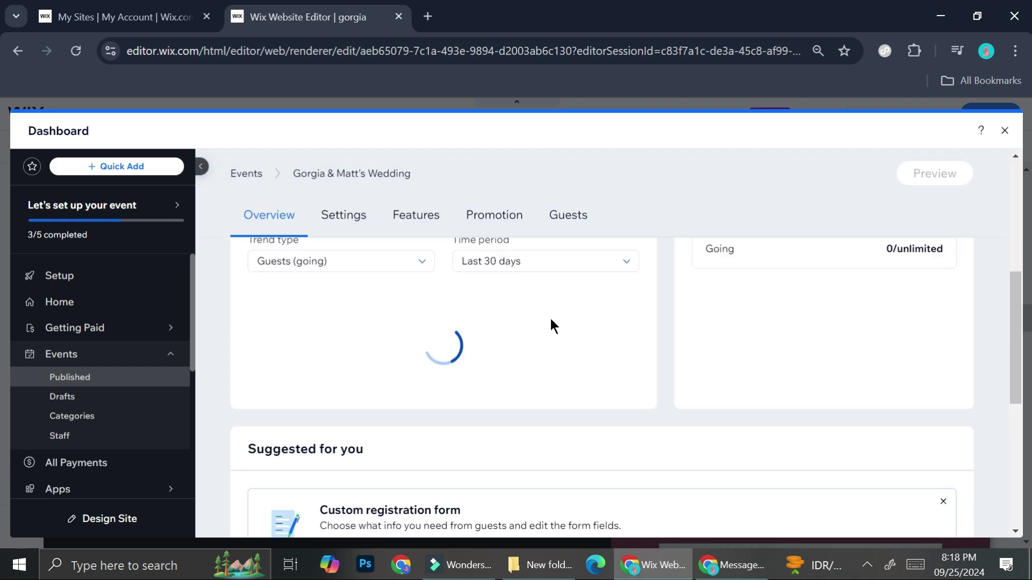
pyautogui.scroll(-5, 586, 356)
pyautogui.scroll(3, 587, 364)
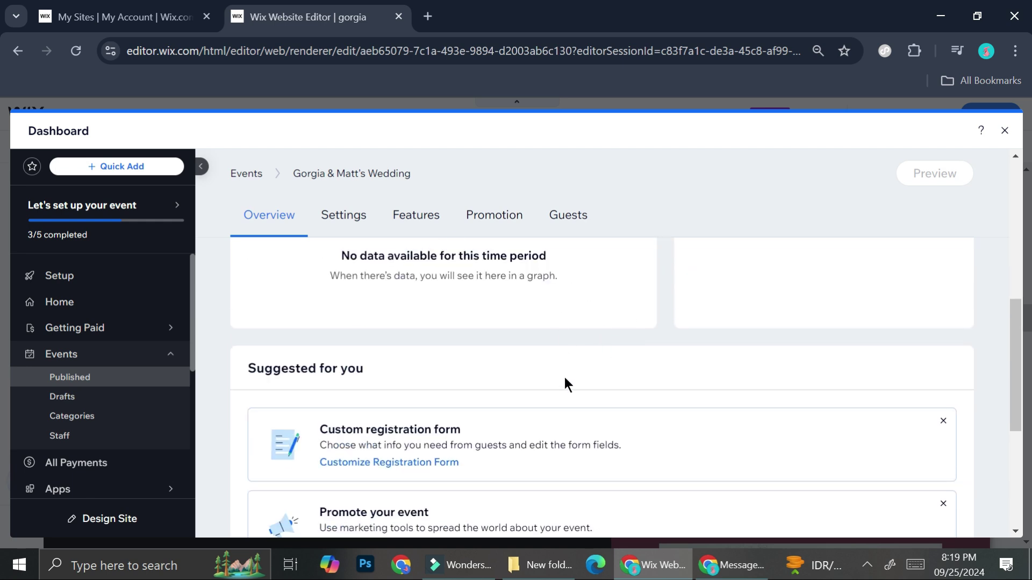
pyautogui.scroll(-2, 565, 381)
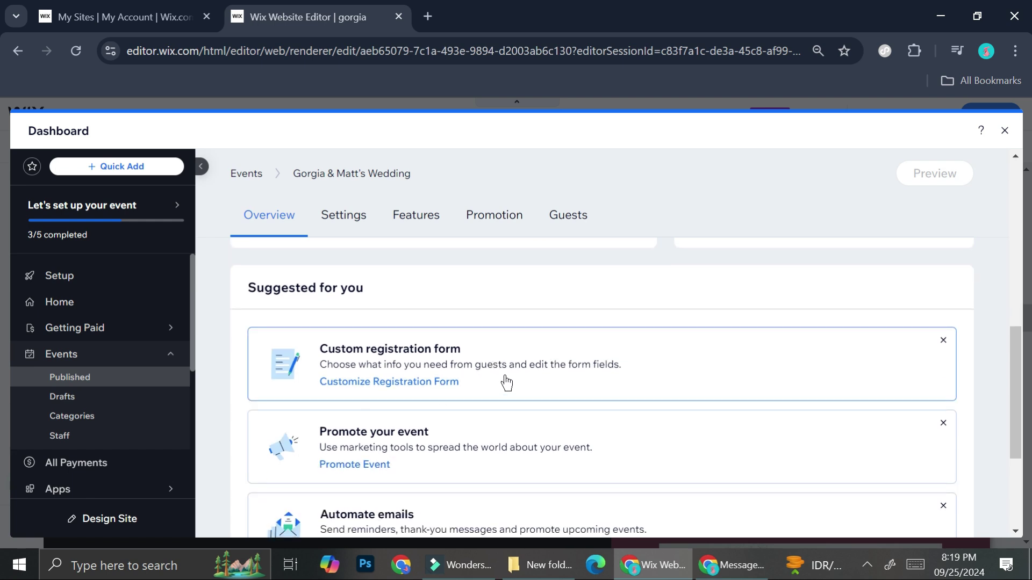
pyautogui.scroll(-3, 461, 372)
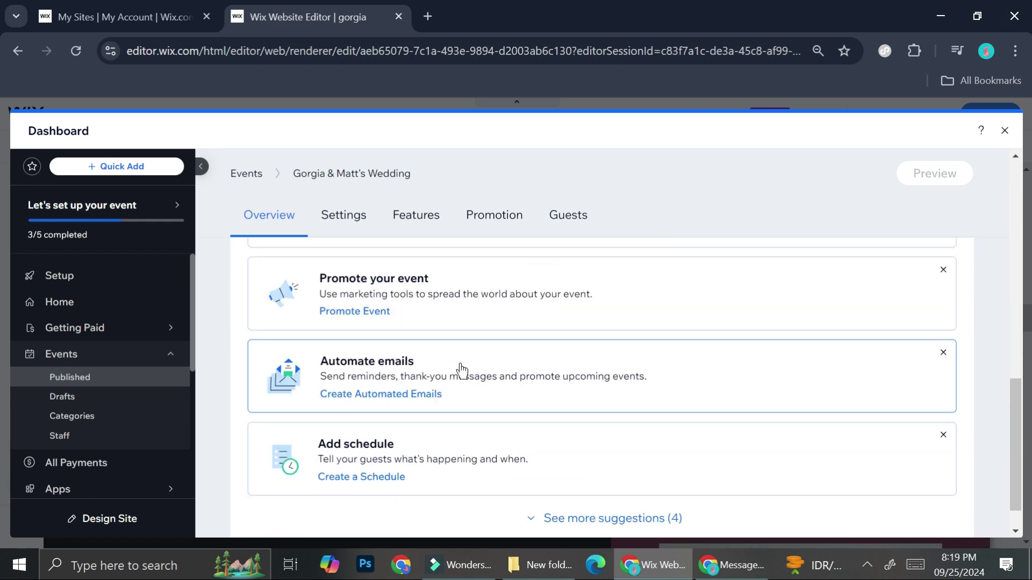
pyautogui.scroll(4, 436, 371)
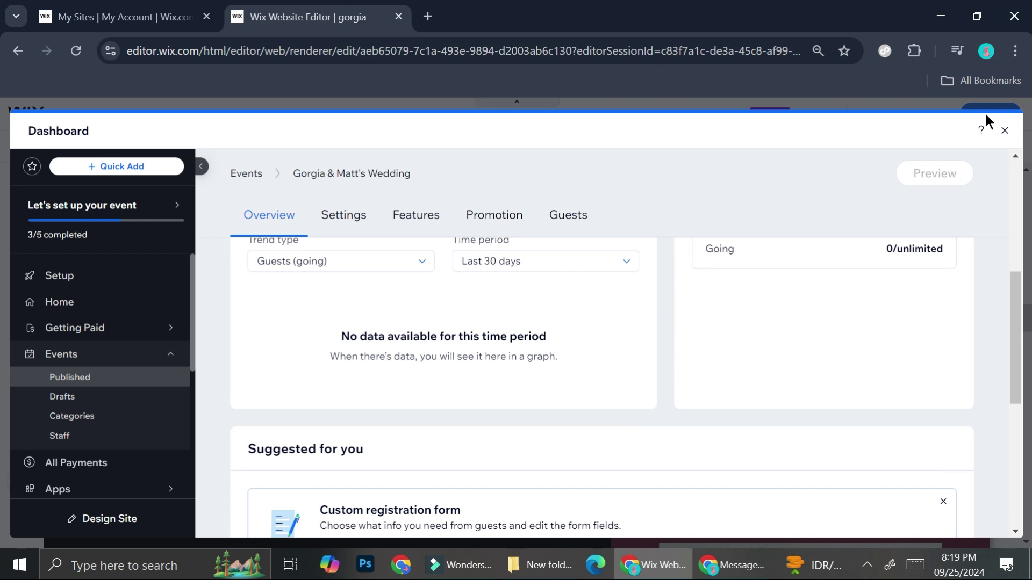
pyautogui.click(1004, 130)
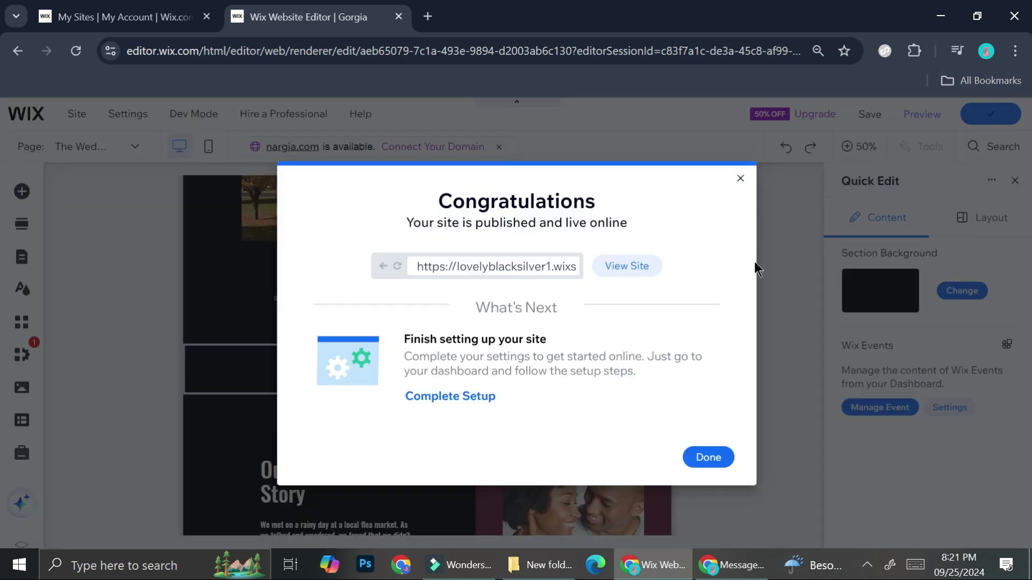
# Step: View the published live site and look through its home page as far as the Schedule & RSVP link
pyautogui.click(643, 275)
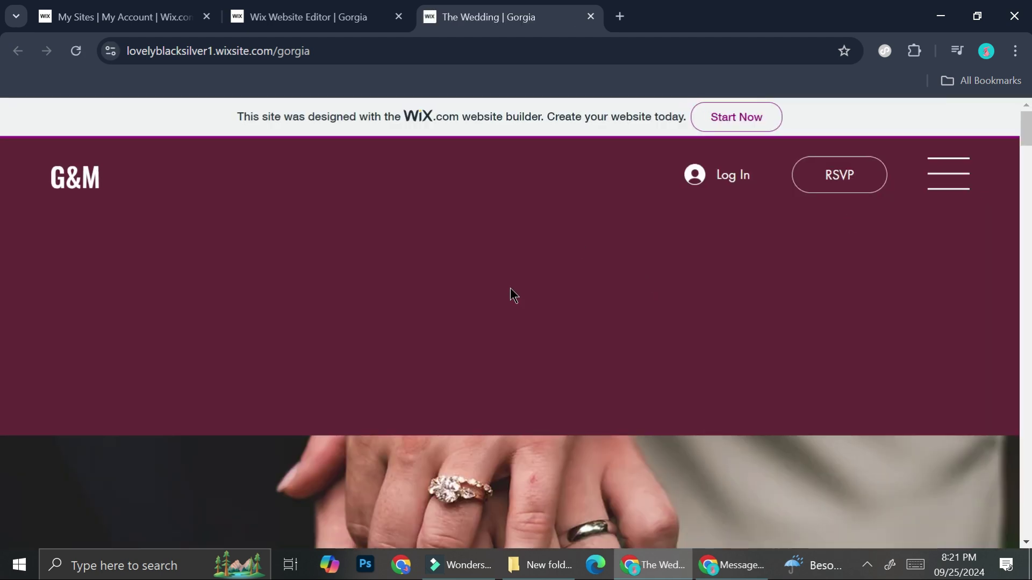
pyautogui.scroll(-5, 488, 360)
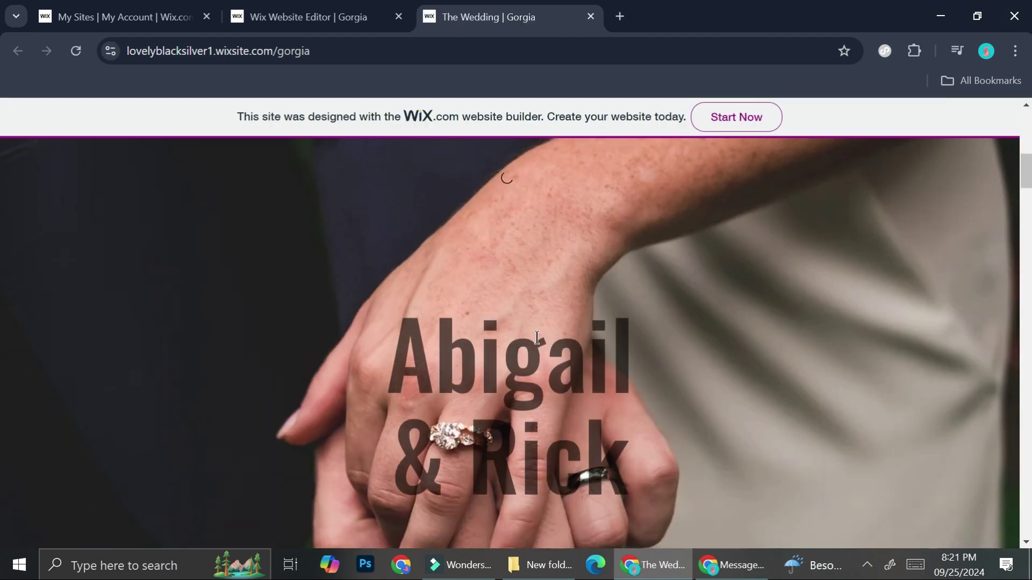
pyautogui.scroll(-8, 521, 270)
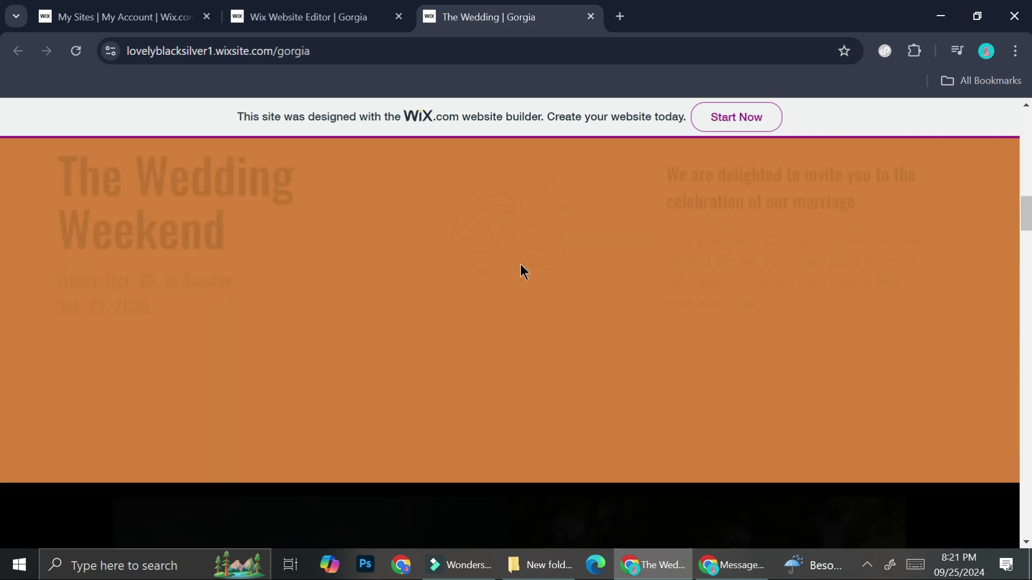
pyautogui.scroll(-10, 521, 268)
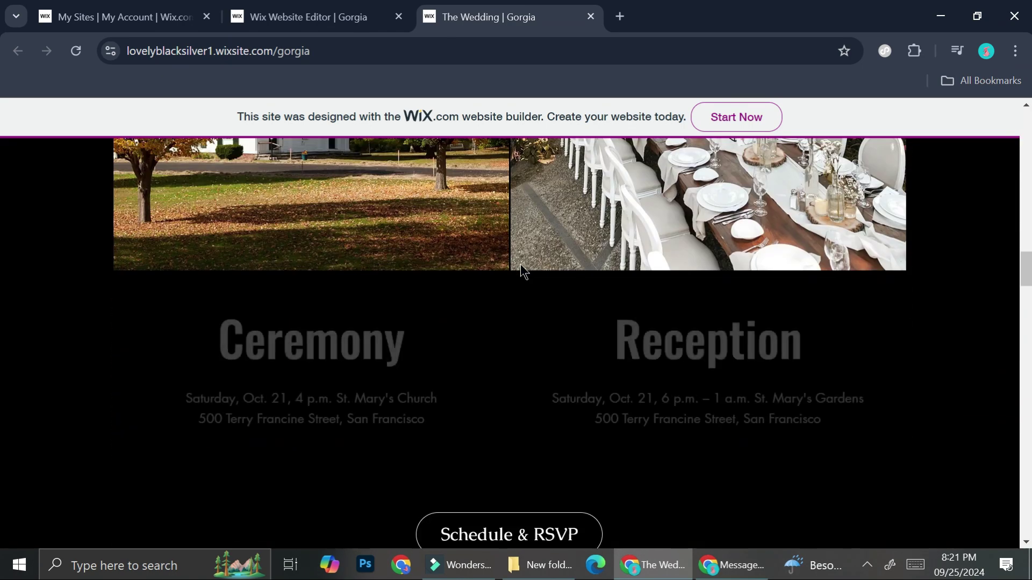
pyautogui.scroll(-5, 522, 269)
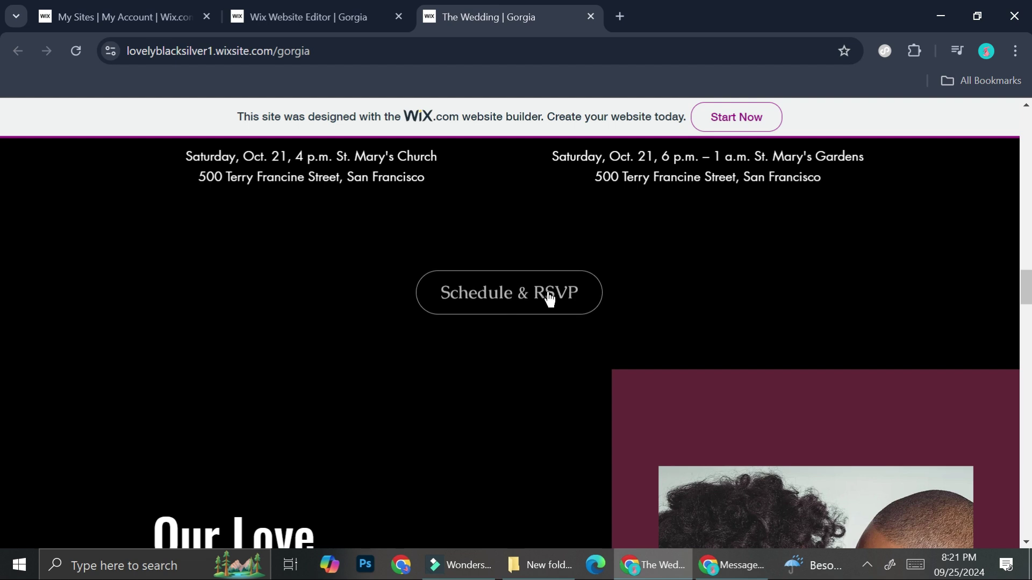
# Step: Follow the Schedule & RSVP link and examine the event page's title, time, location, map and sharing options
pyautogui.click(527, 299)
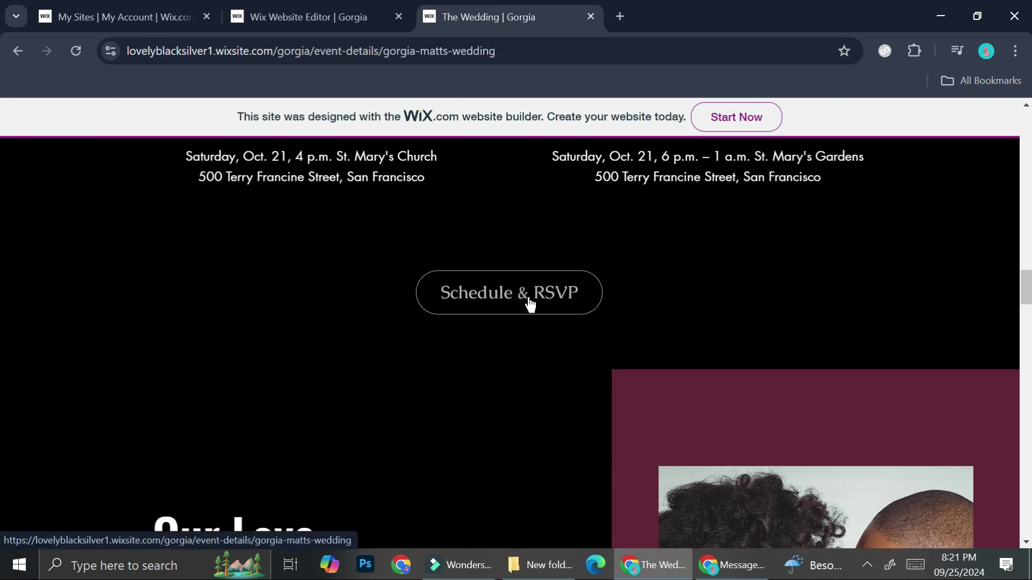
pyautogui.scroll(-5, 527, 298)
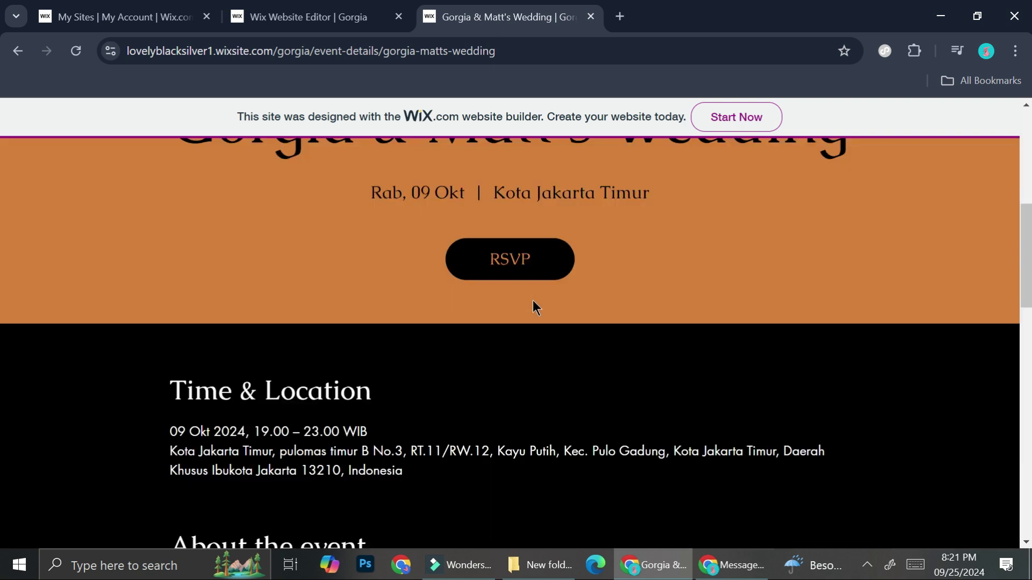
pyautogui.scroll(3, 535, 308)
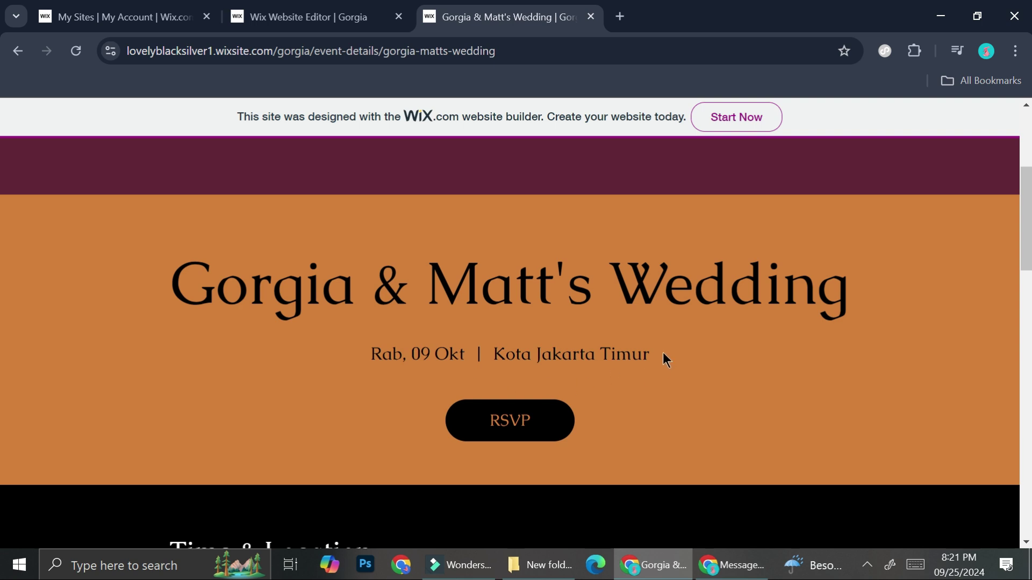
pyautogui.scroll(-3, 672, 346)
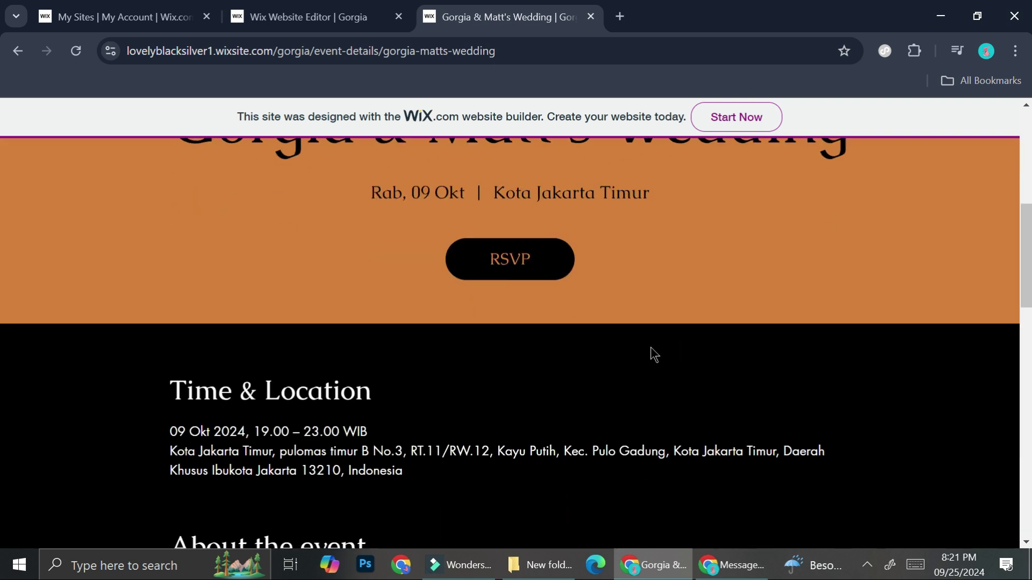
pyautogui.scroll(-3, 651, 352)
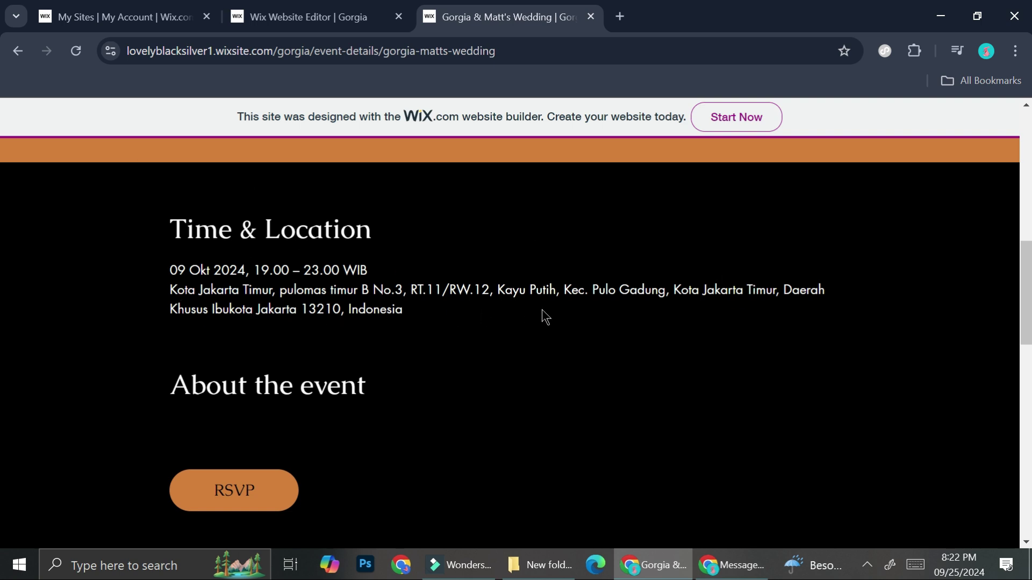
pyautogui.scroll(-3, 318, 326)
pyautogui.scroll(-5, 587, 314)
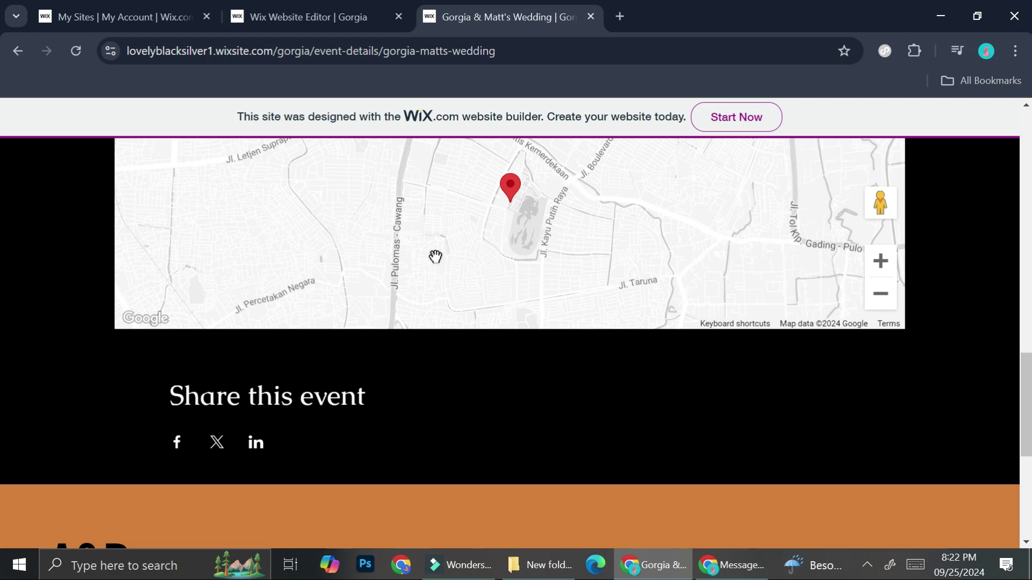
pyautogui.scroll(-5, 411, 317)
pyautogui.scroll(10, 410, 310)
# Step: Open the RSVP registration form from the event page and examine its guest detail fields
pyautogui.click(235, 399)
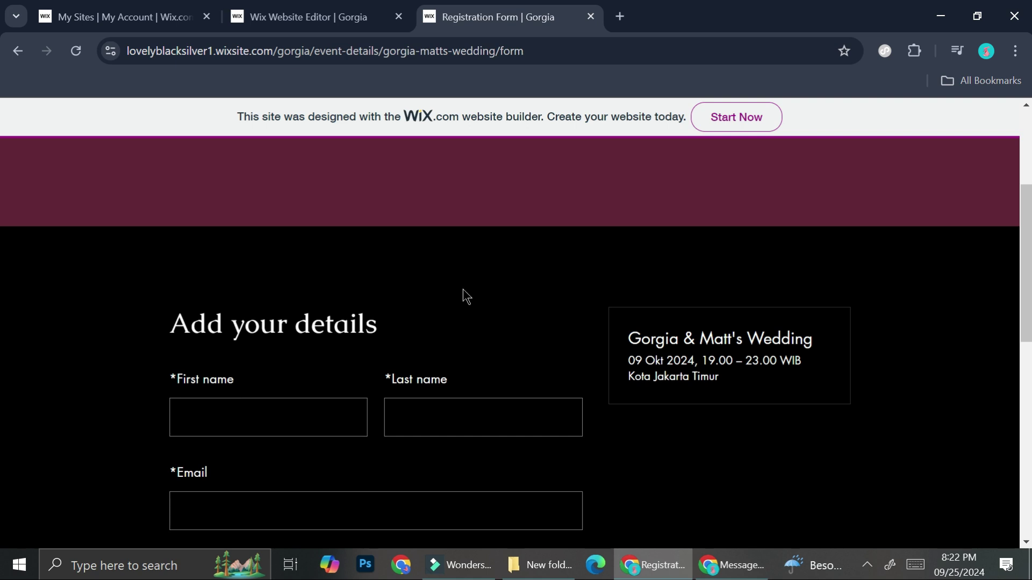
pyautogui.scroll(-3, 465, 295)
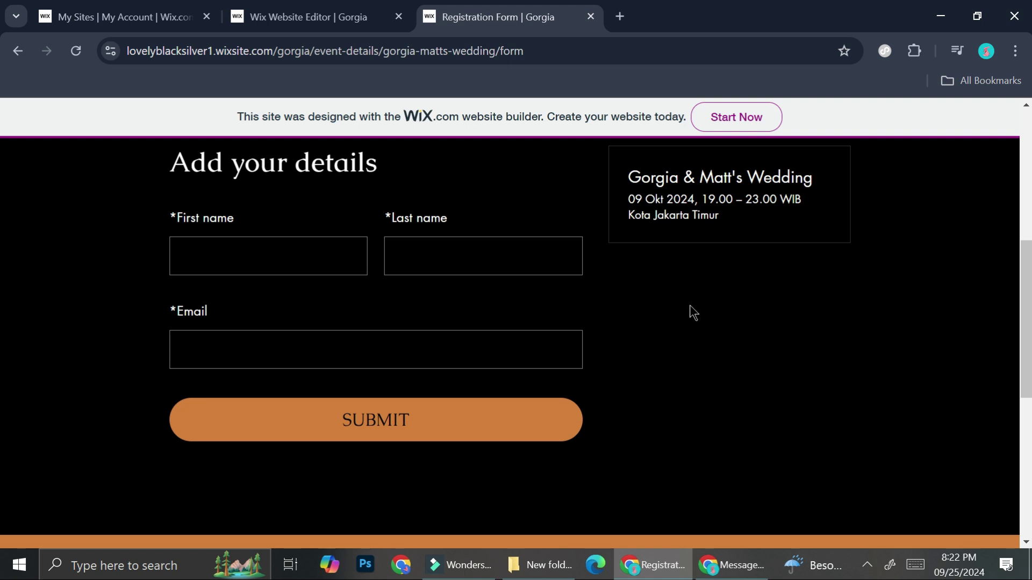
pyautogui.scroll(2, 725, 320)
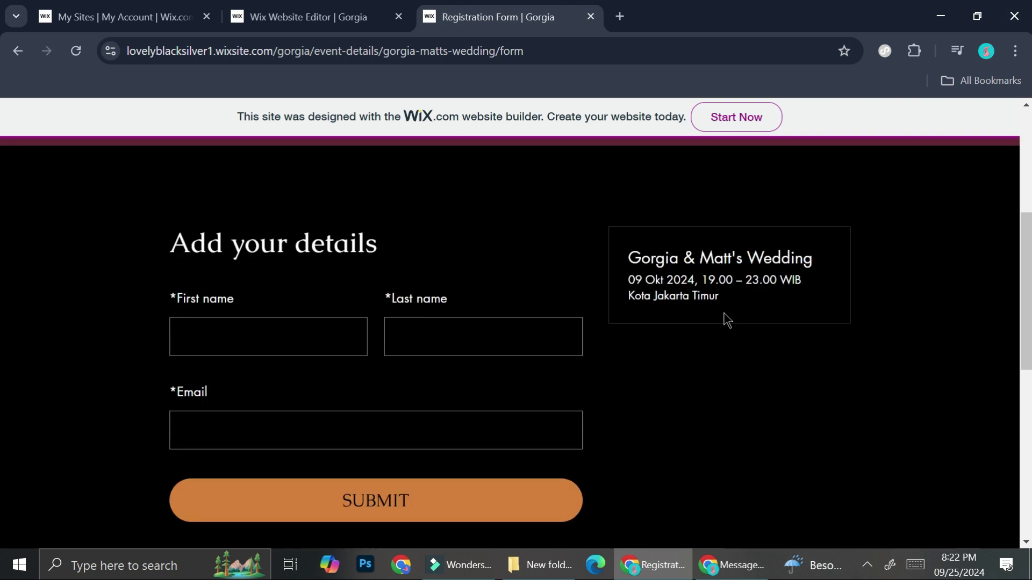